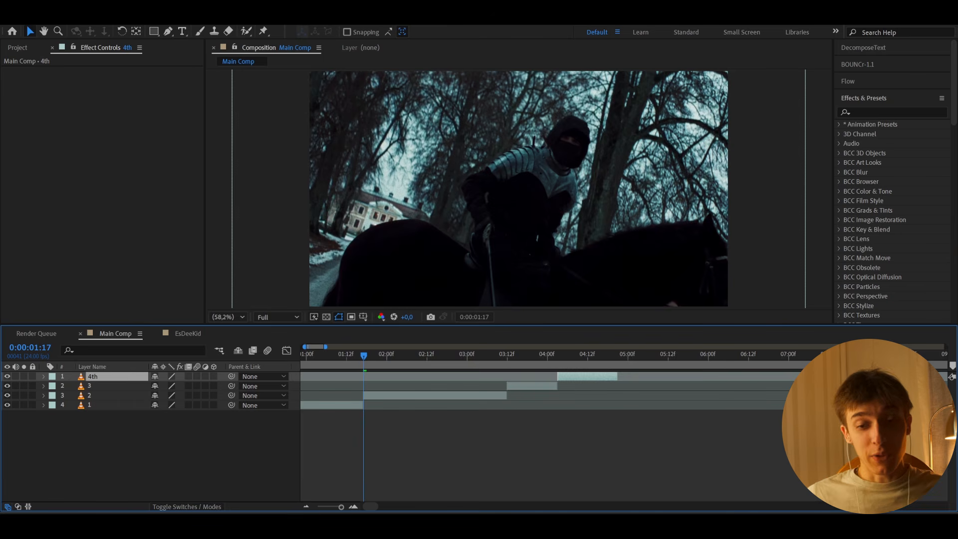
- Add an adjustment layer above the four clips in Main Comp
key("ctrl+alt+y")
scroll(577, 378, "left", 3)
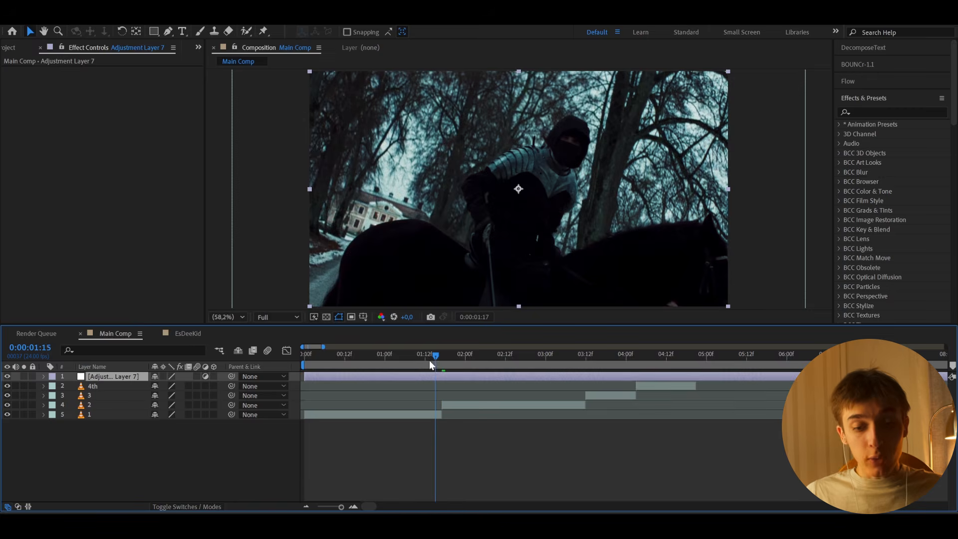
left_click_drag(430, 360, 403, 365)
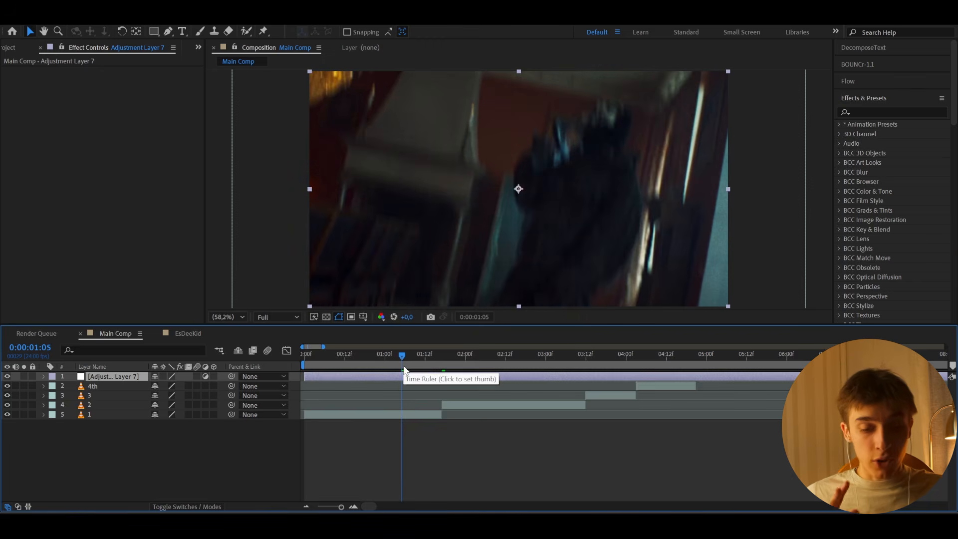
- Apply the Glow effect to the adjustment layer and set its Glow Radius to 76
left_click(200, 524)
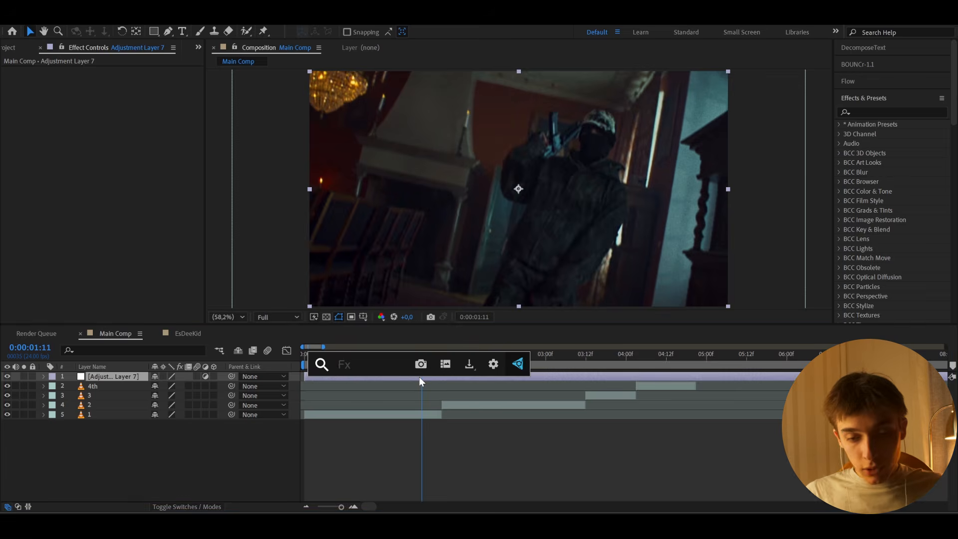
type("glow")
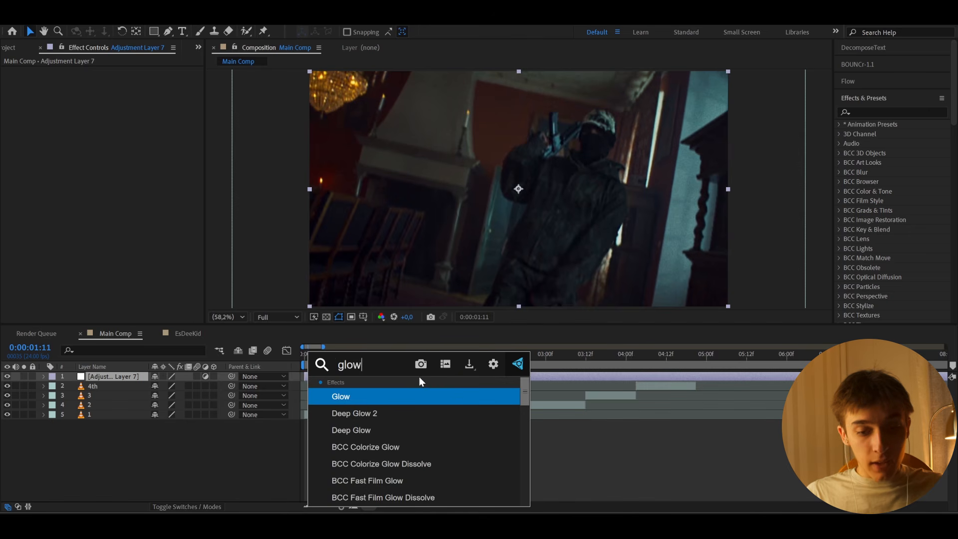
left_click(388, 396)
left_click(116, 99)
type("76")
key("Return")
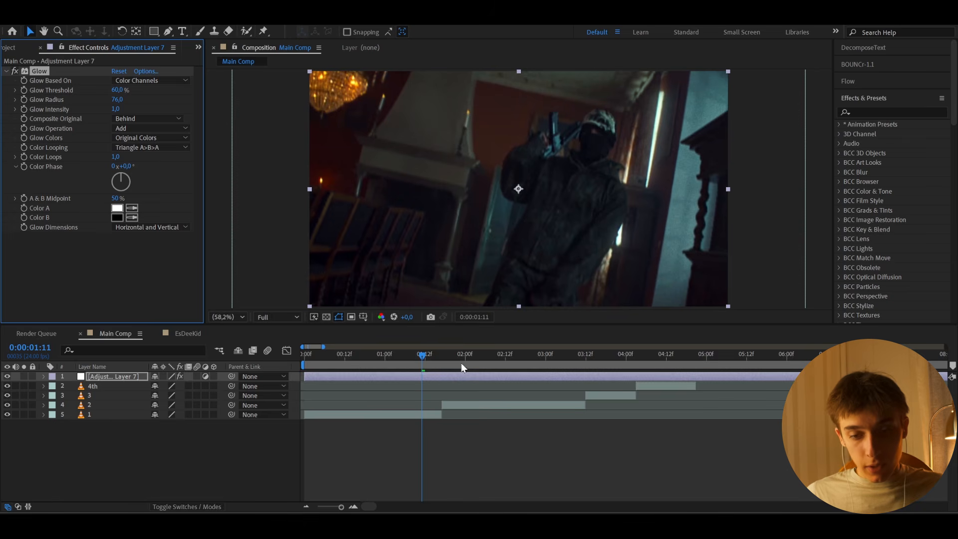
- Set the Glow Intensity to 0.3, judging it on a frame of the bright forest clip
left_click_drag(475, 363, 478, 363)
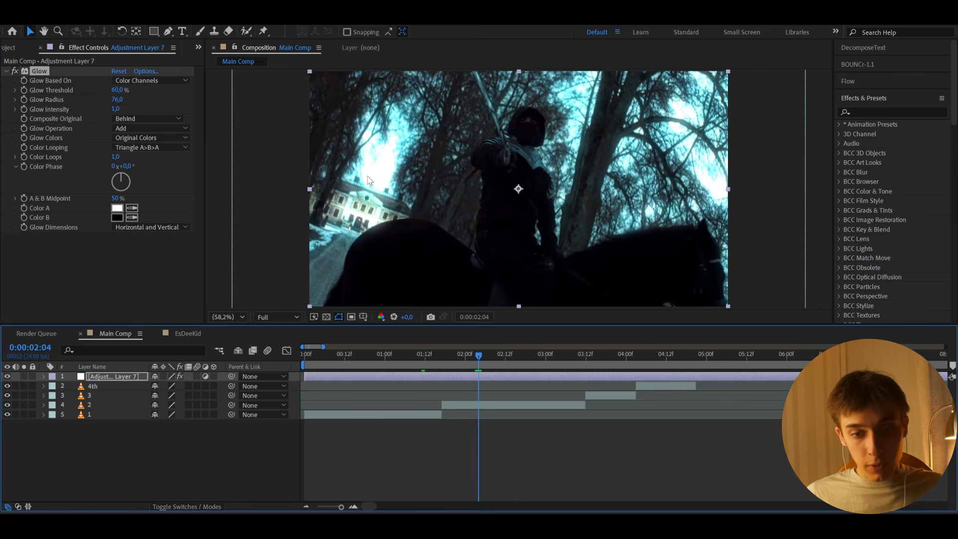
left_click(113, 109)
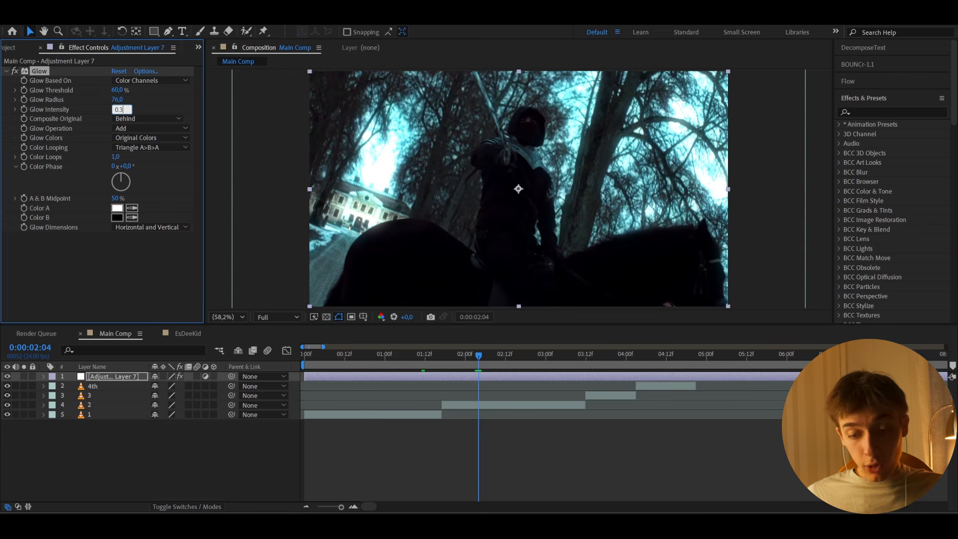
type("0.3")
key("Return")
- Apply the Lumetri Color effect to the adjustment layer
key("ctrl+space")
type("lum")
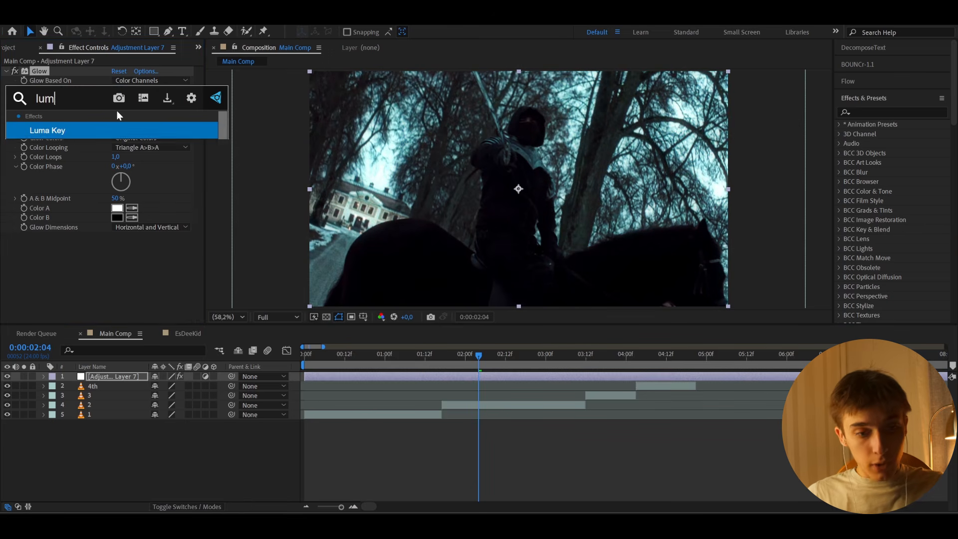
key("Return")
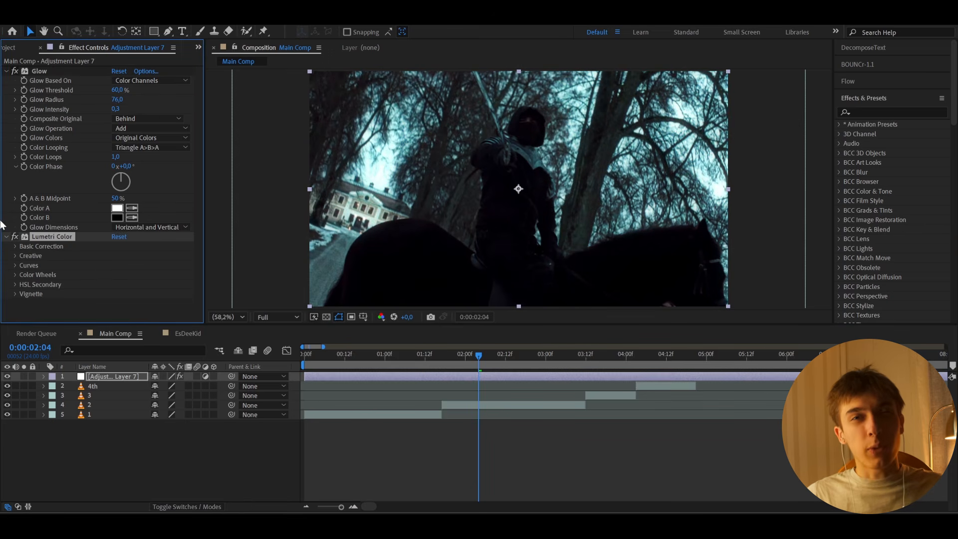
- Load Dark_Blue_Cinematic.cube from the LUTS folder as the Input LUT in Lumetri's Basic Correction
left_click(14, 245)
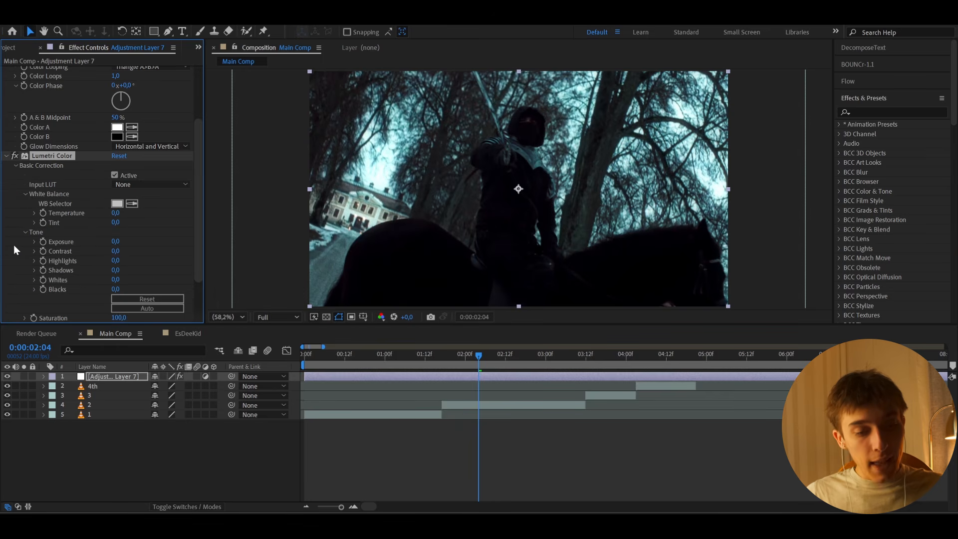
left_click(115, 185)
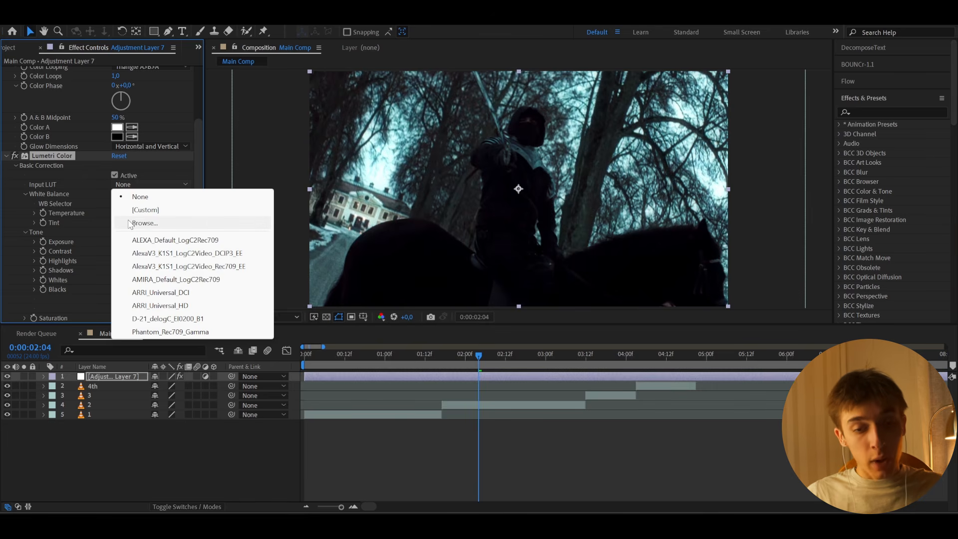
left_click(142, 223)
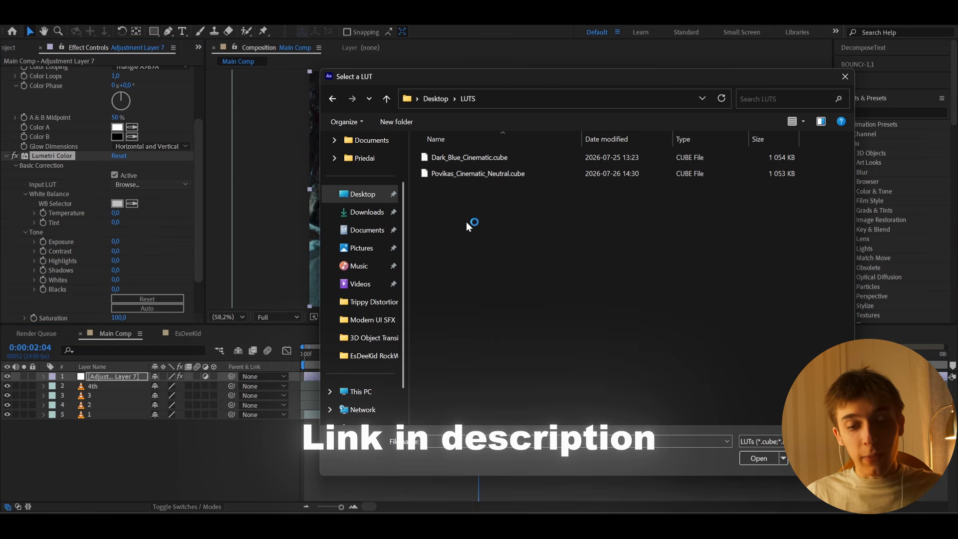
left_click(468, 160)
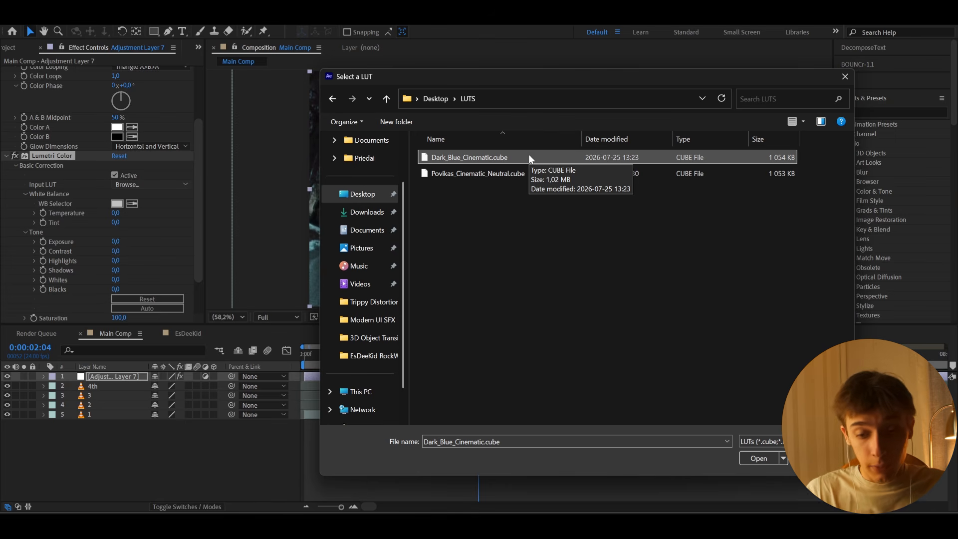
left_click(748, 457)
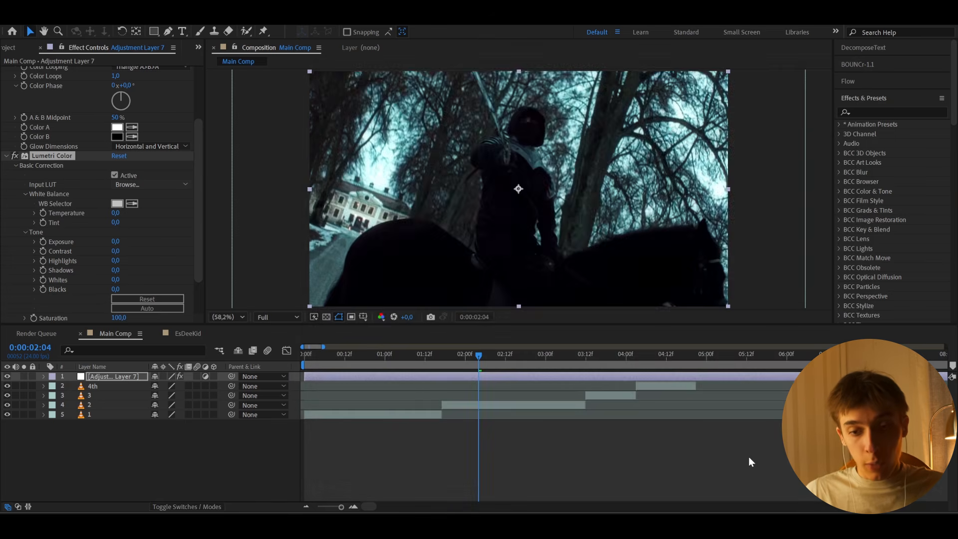
mouse_move(473, 360)
left_mouse_down()
mouse_move(519, 357)
mouse_move(409, 355)
mouse_move(476, 361)
left_mouse_up()
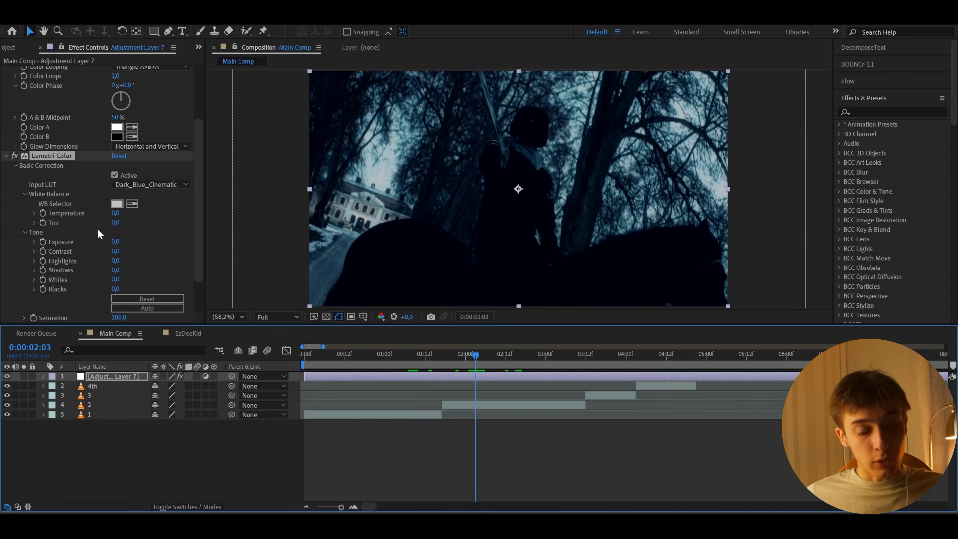
- Set the Lumetri Exposure to 0.7 and check it on the indoor clip
left_click(116, 241)
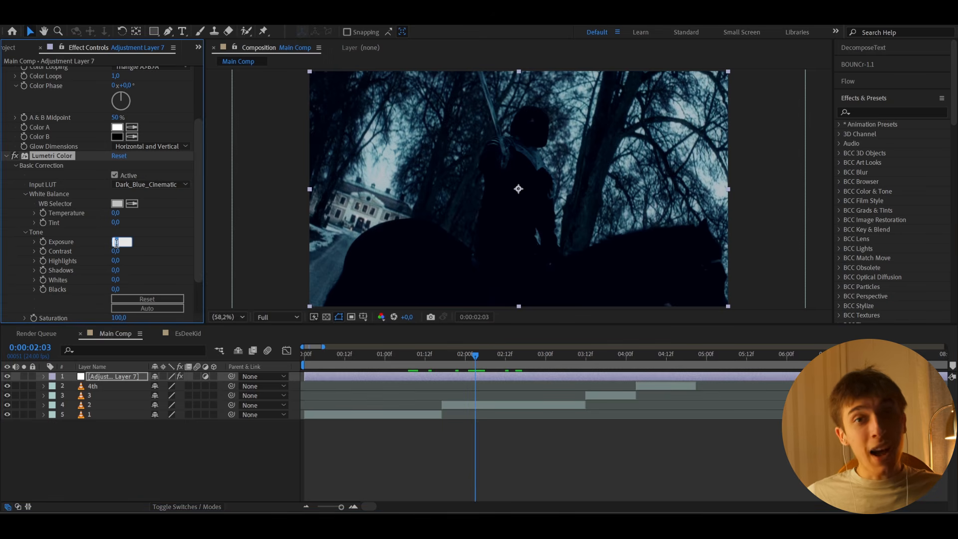
type("0,7")
key("Return")
left_click_drag(477, 356, 428, 372)
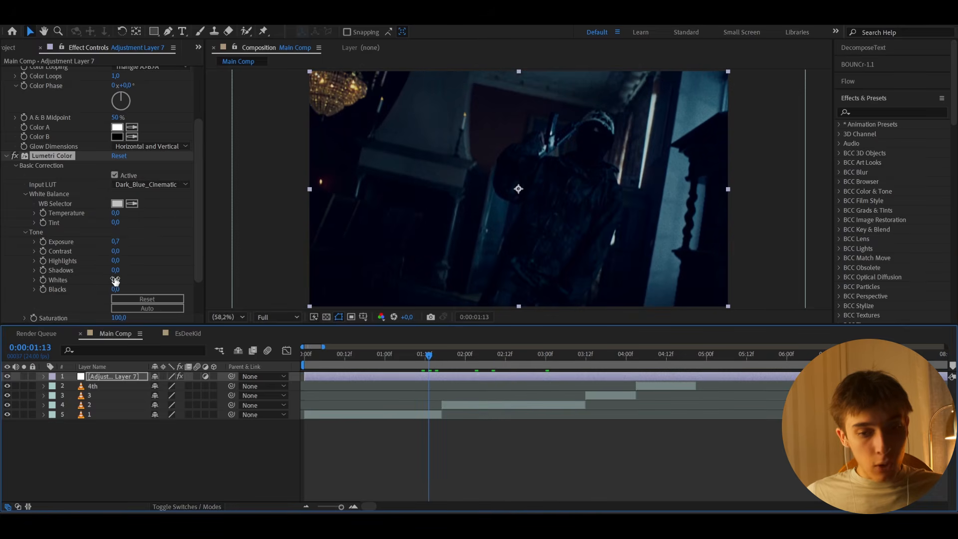
- Set the Lumetri Whites to 21
left_click(115, 279)
type("21")
key("Return")
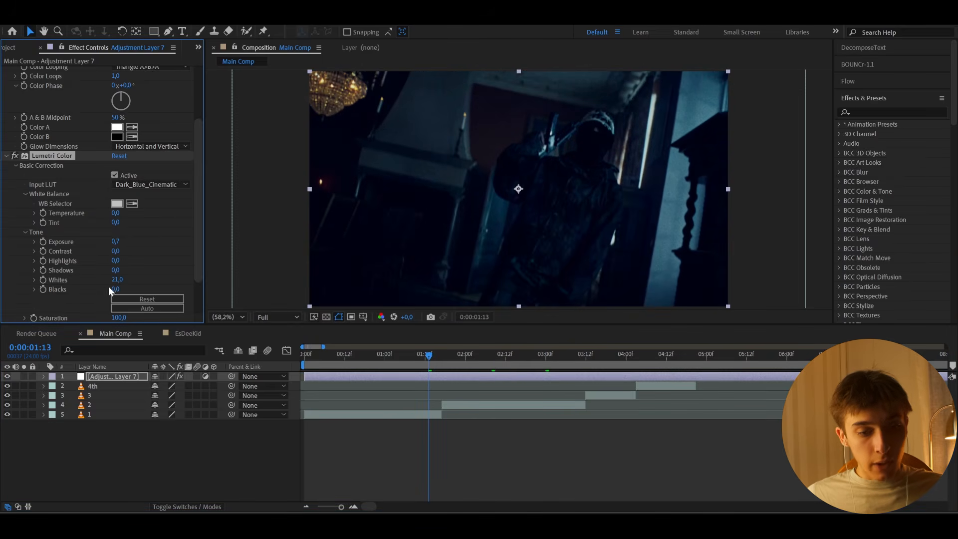
left_click(113, 289)
type("1")
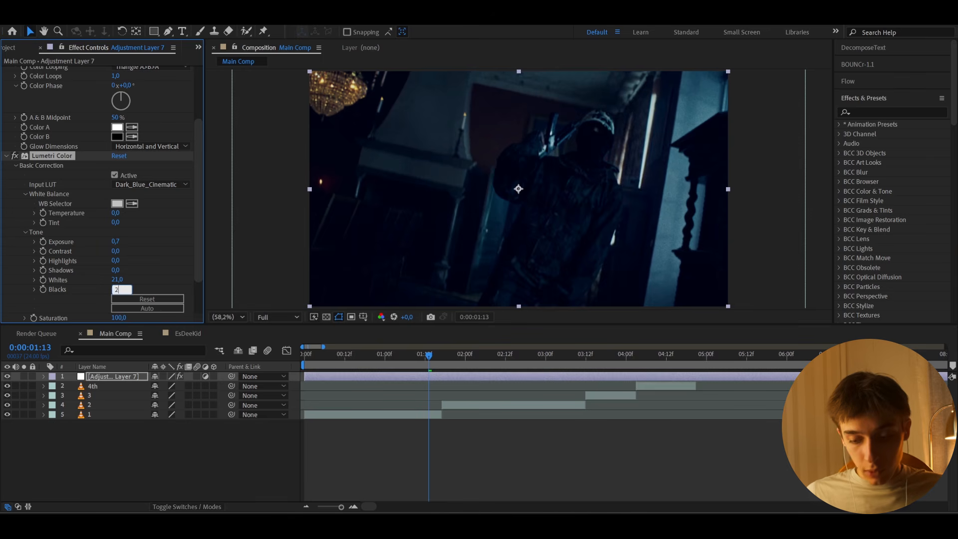
key("Return")
key("ctrl+z")
- Set the Lumetri Shadows to 21
left_click(116, 269)
type("21")
key("Return")
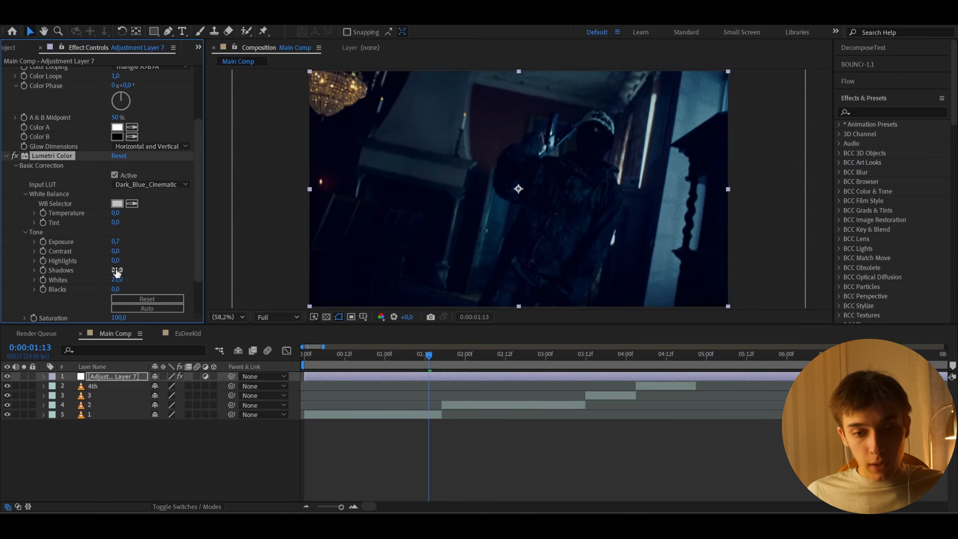
- Review the grade on the other clips, compare it with the adjustment layer hidden and shown, and save the project
left_click(478, 356)
left_click_drag(478, 359, 648, 357)
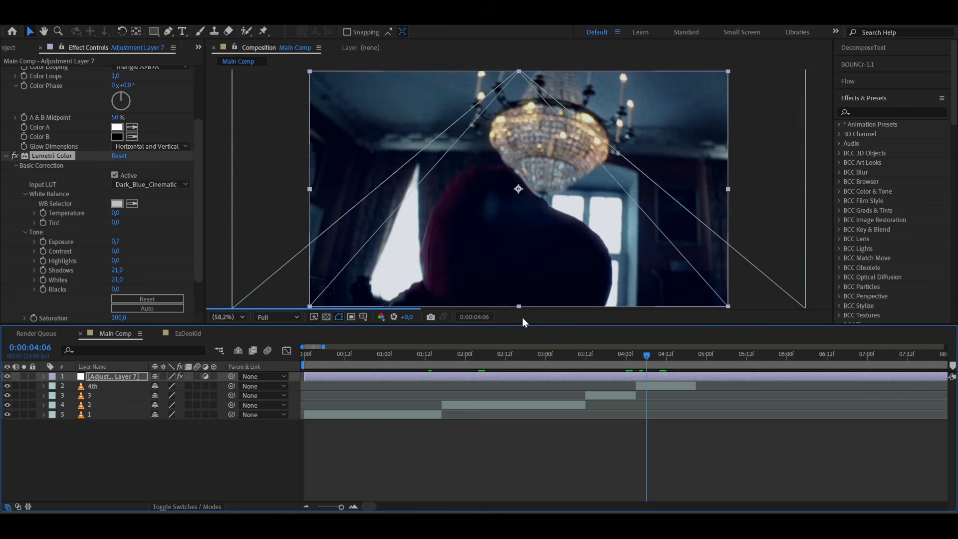
left_click(7, 376)
left_click(7, 376)
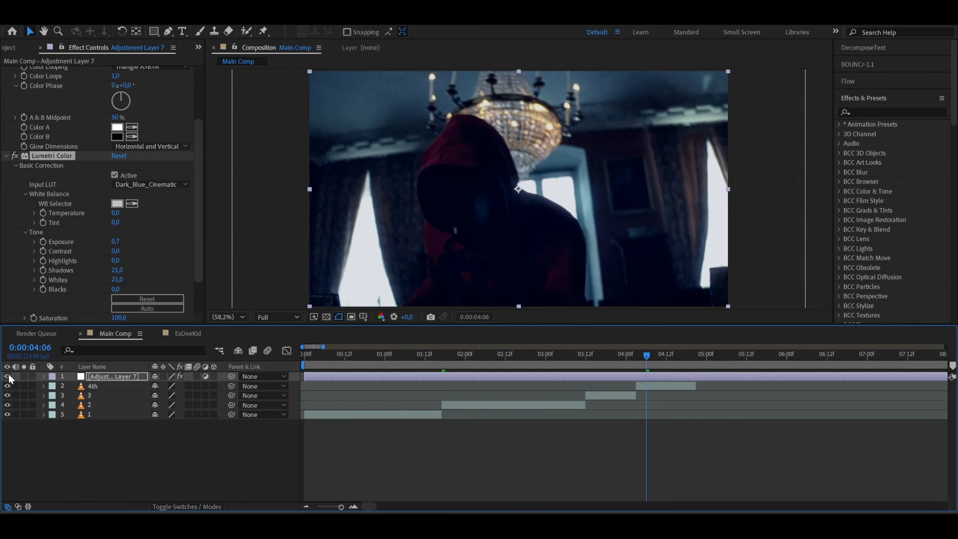
key("ctrl+s")
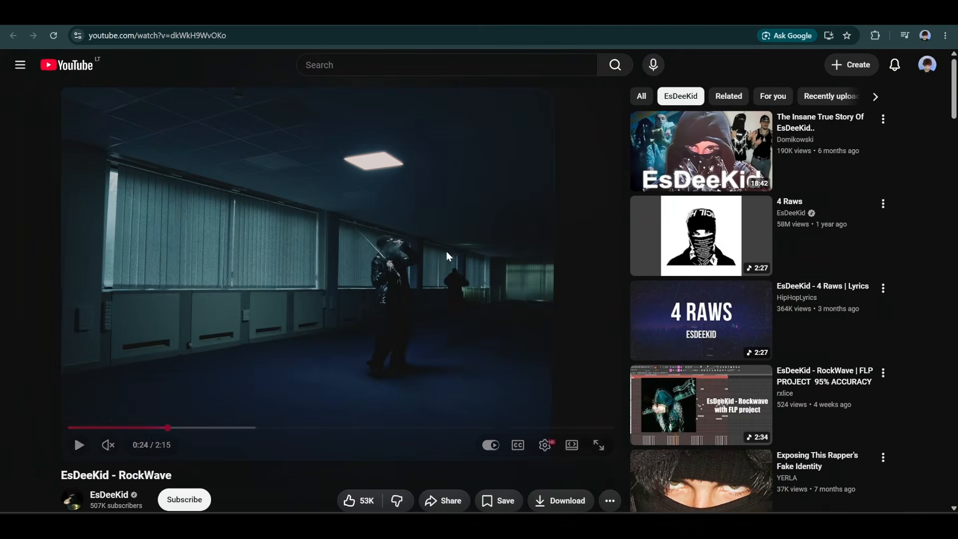
- Examine the paused EsDeeKid - RockWave music video on YouTube up close as a visual reference
double_click(403, 232)
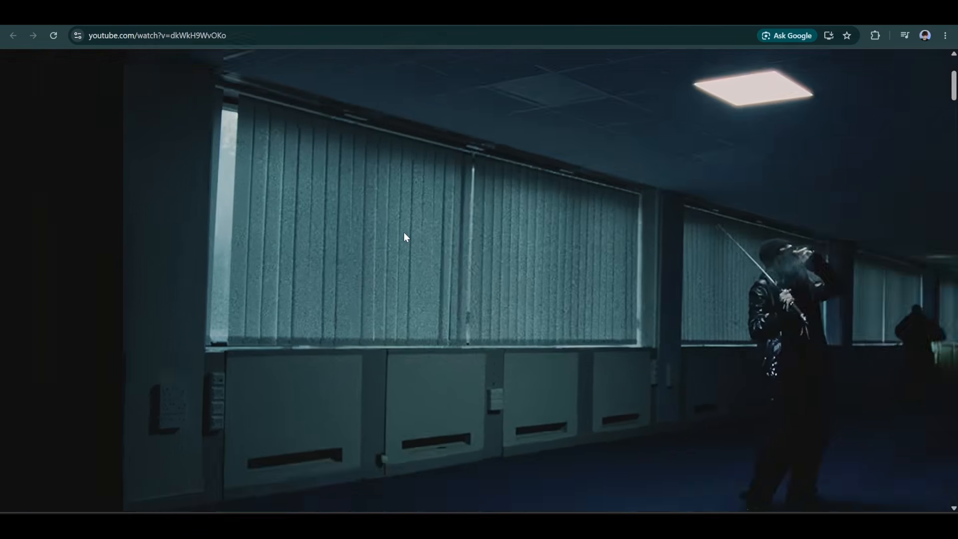
double_click(403, 232)
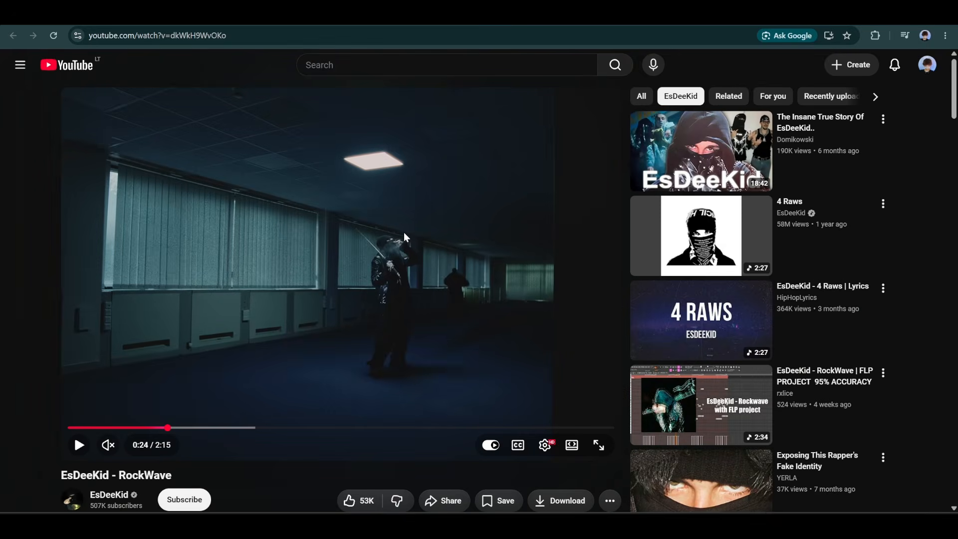
double_click(362, 387)
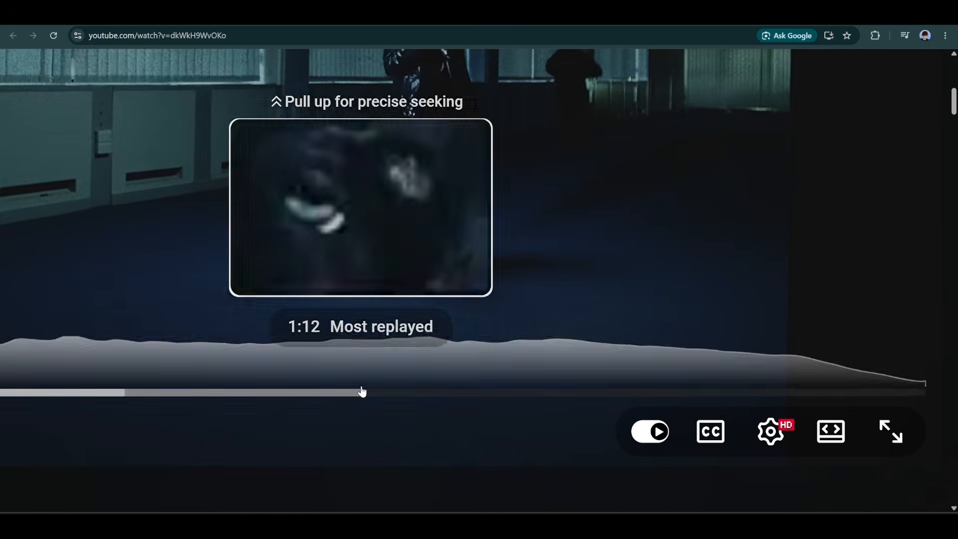
double_click(362, 286)
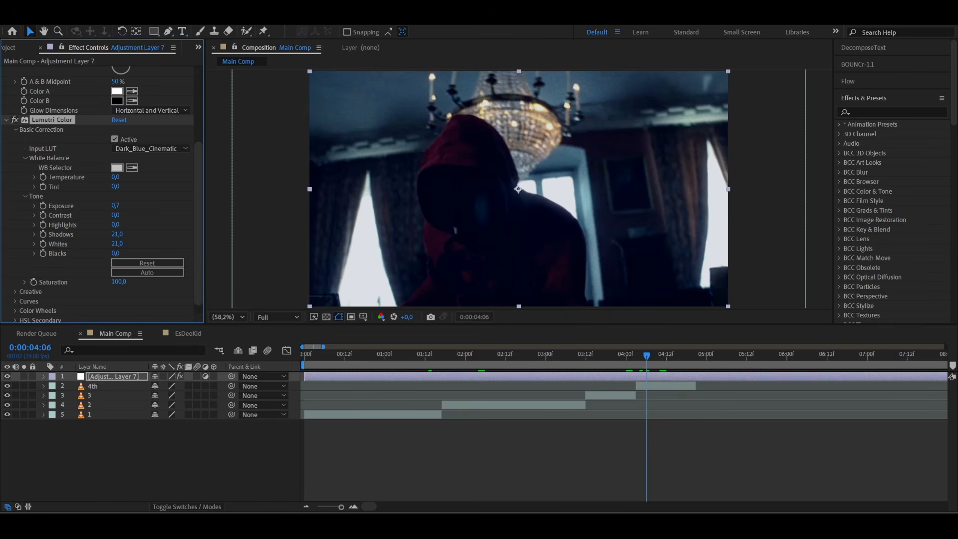
- Apply the Add Grain effect to the adjustment layer in After Effects and set its Viewing Mode to Final Output
key("ctrl+space")
type("add gra")
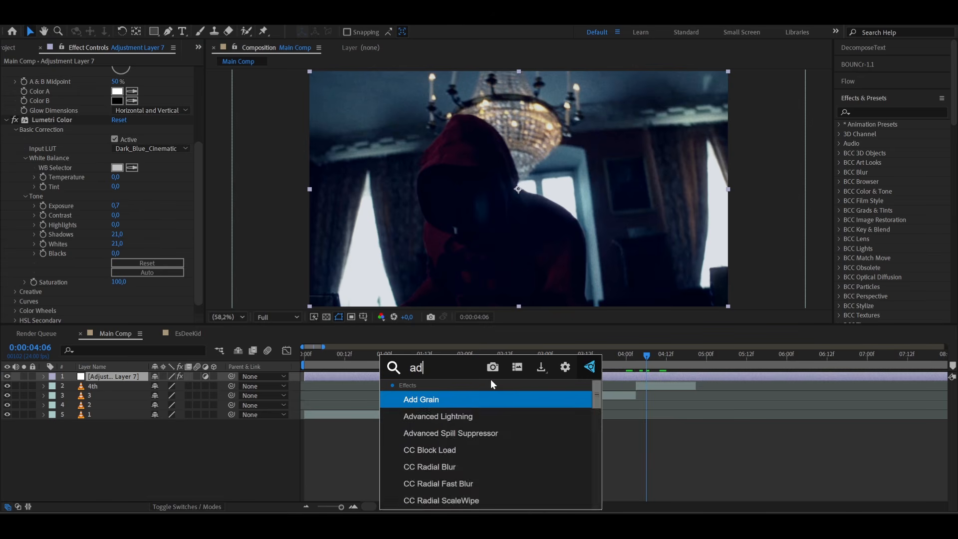
left_click(451, 406)
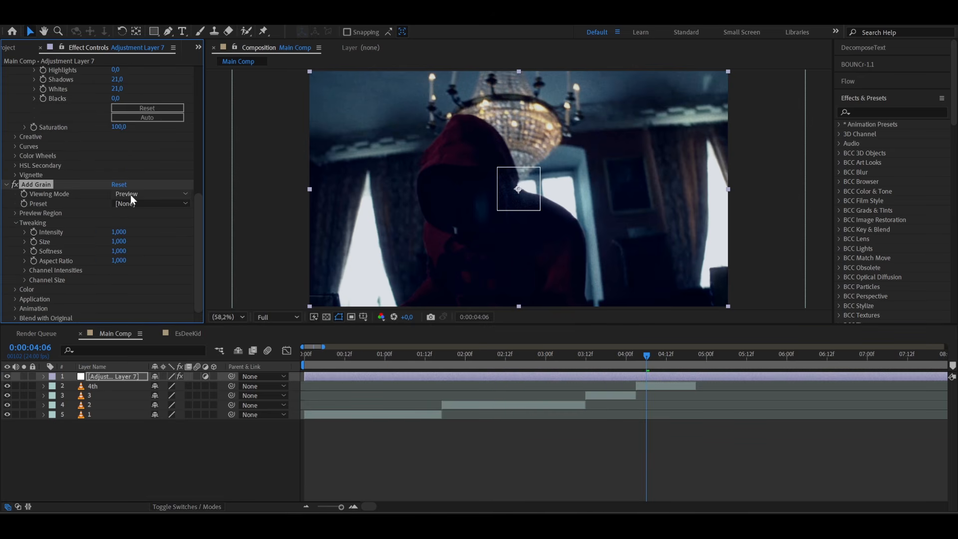
left_click(130, 194)
left_click(128, 233)
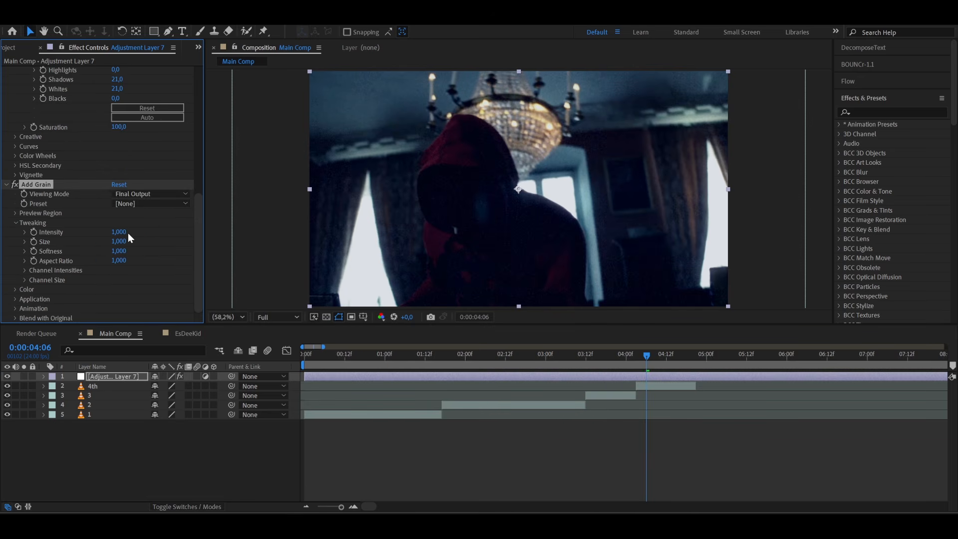
- Check the grain on two clips and set the Add Grain preset to Kodak SFX 200T
left_click(528, 364)
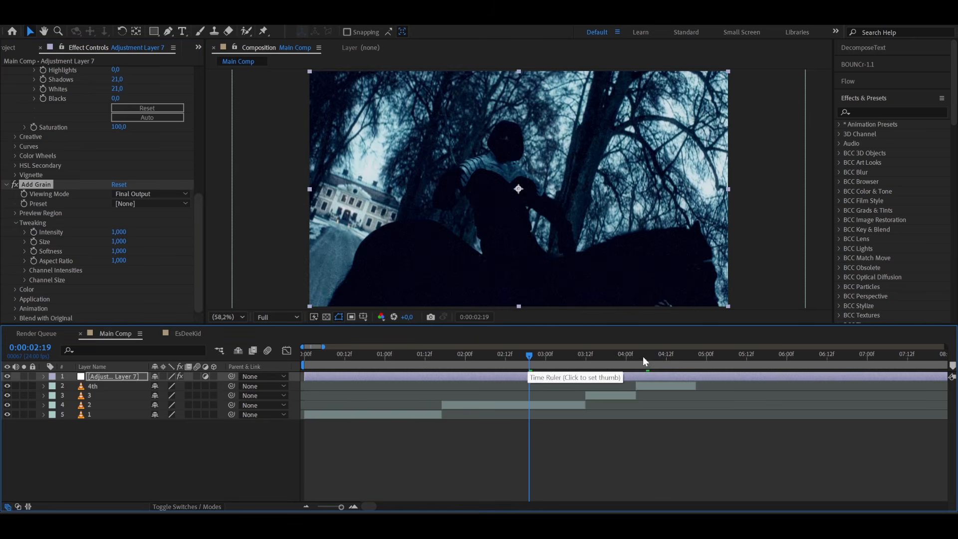
left_click(645, 357)
left_click(135, 205)
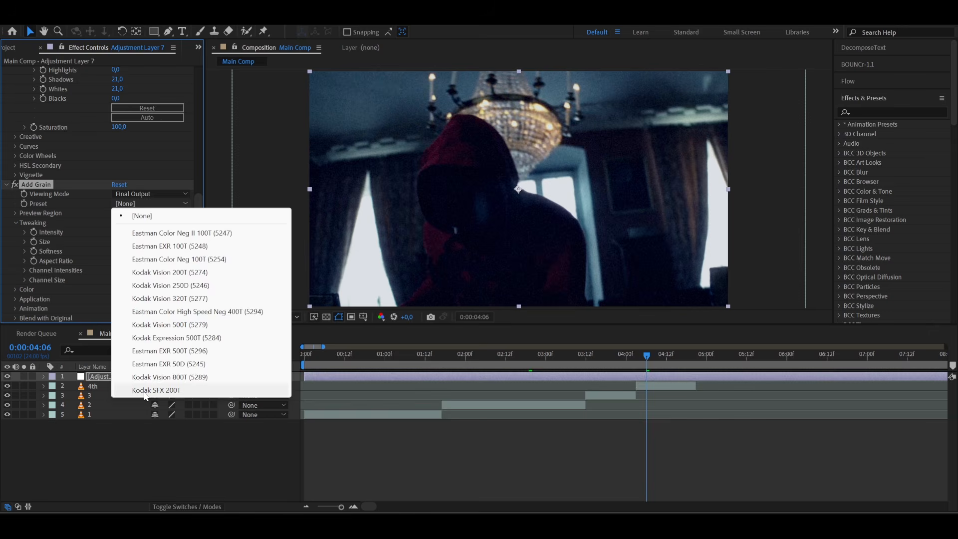
left_click(145, 391)
- Set the grain Intensity to 1.5 and the grain Size to 0.5
left_click(120, 232)
type(",5")
key("Tab")
type("0,5")
key("Return")
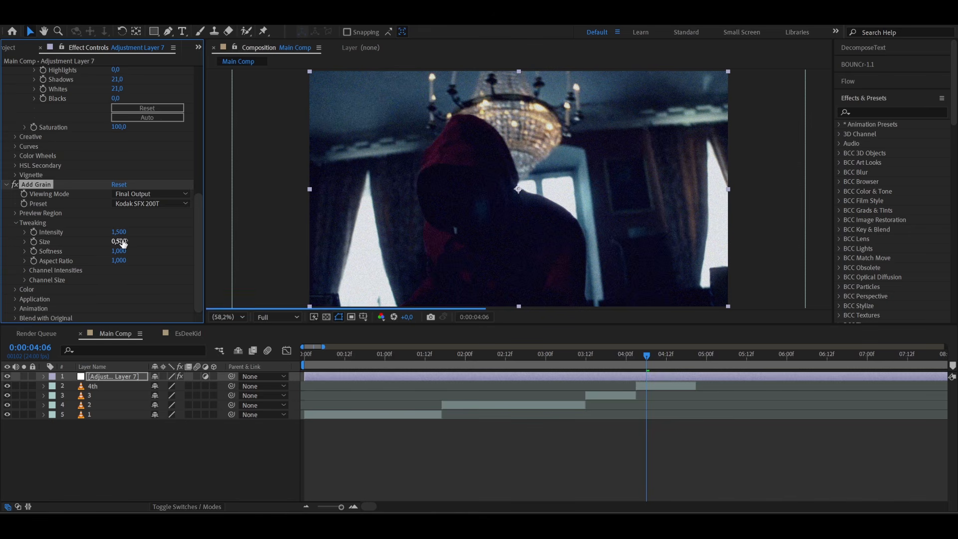
- Make the grain monochromatic in the Add Grain Color settings and check it on earlier frames
left_click(14, 290)
left_click(114, 289)
left_click(456, 359)
left_click(372, 369)
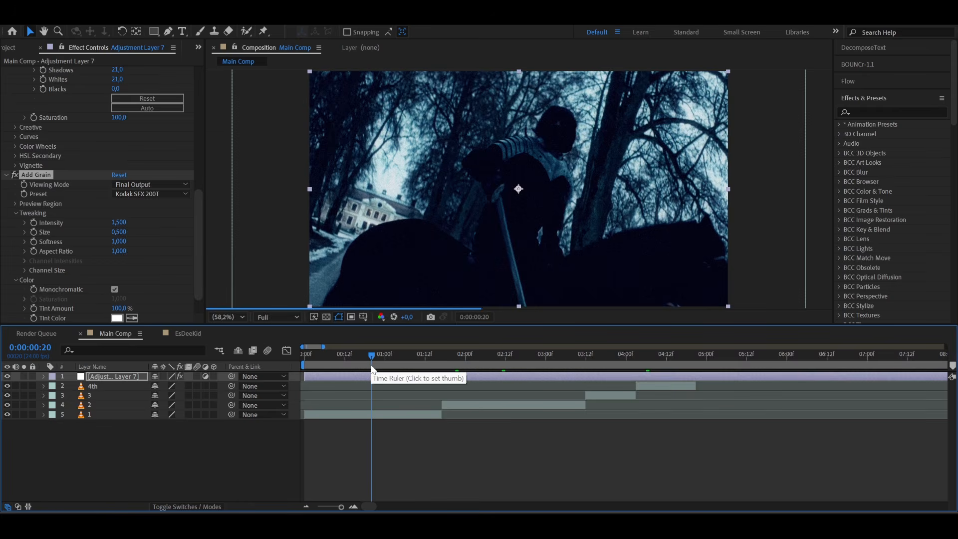
left_click(348, 363)
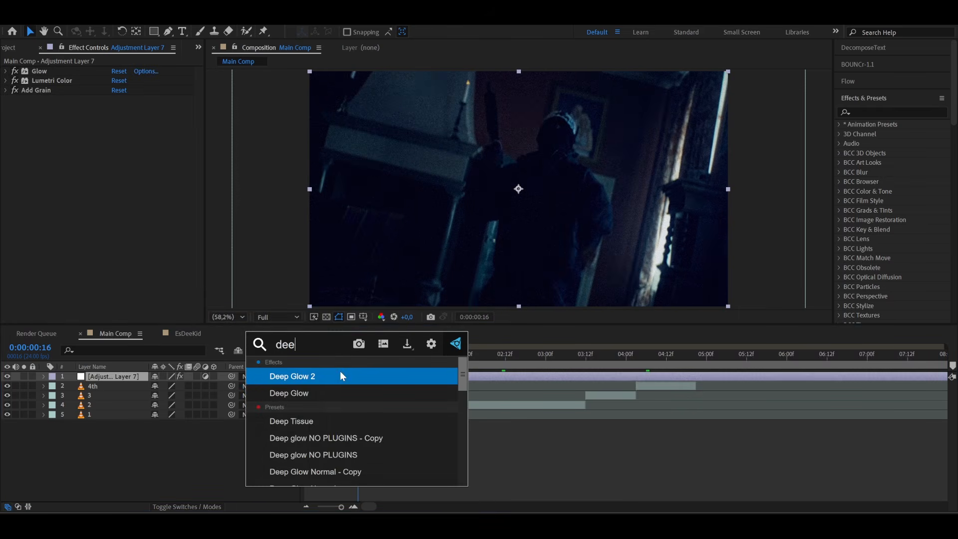
- Apply Deep Glow 2 to the adjustment layer with Exposure 0.02 and Radius 500
left_click(341, 375)
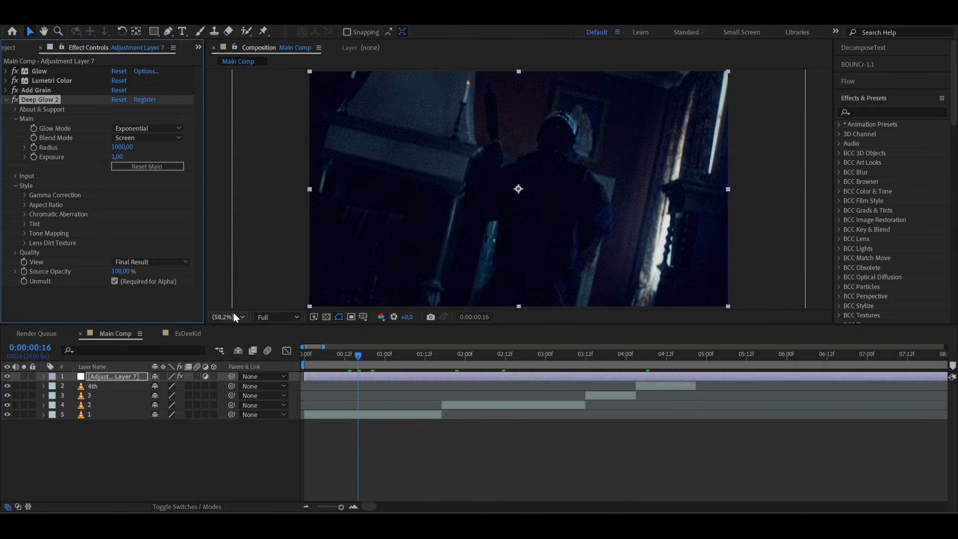
left_click(116, 156)
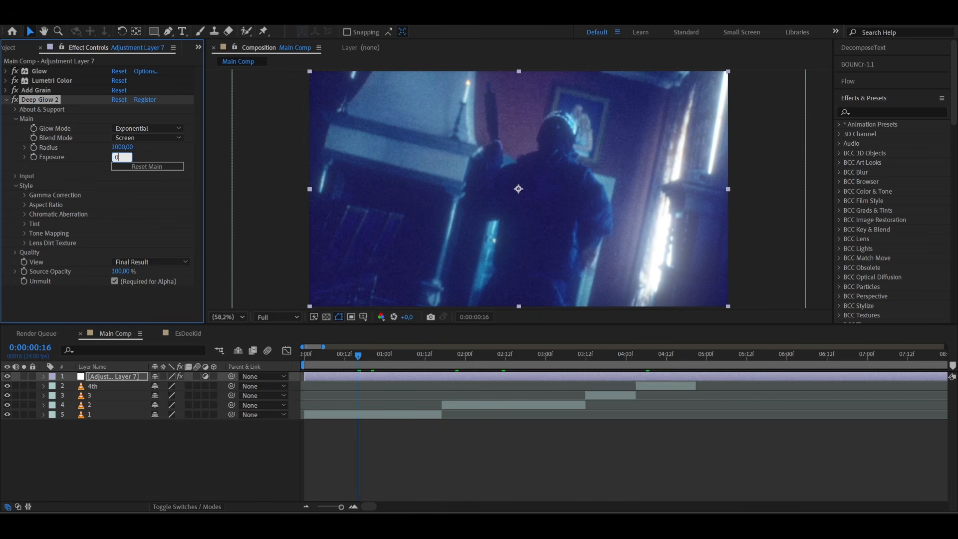
key("Return")
left_click(120, 147)
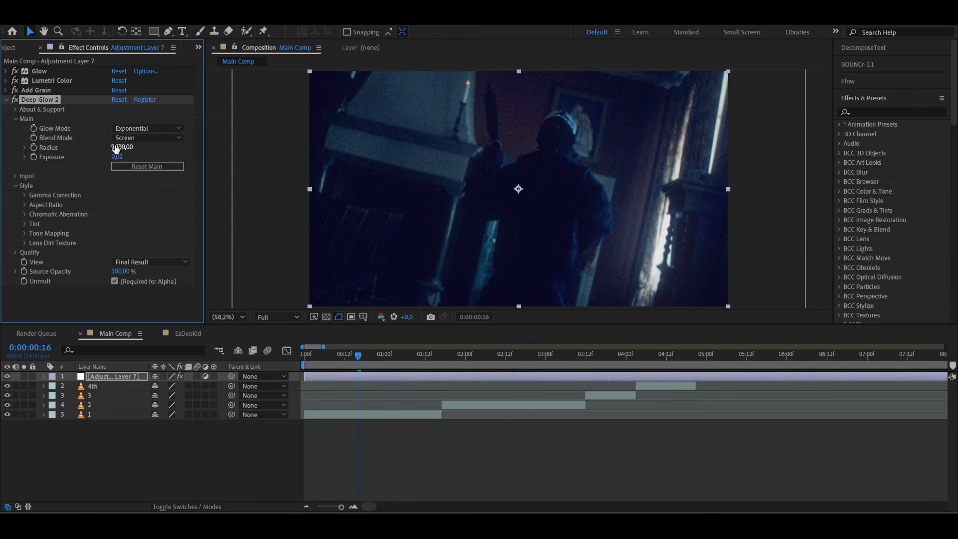
type("500")
key("Return")
- Look at the glow of the ceiling light in the RockWave video in the browser and compare it with clip 2 in After Effects
left_click(250, 525)
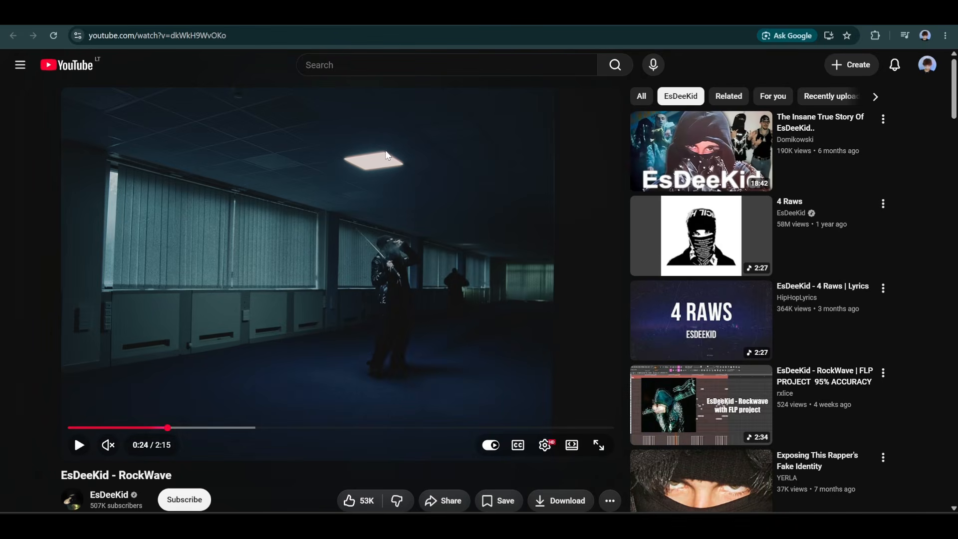
left_click(4, 100)
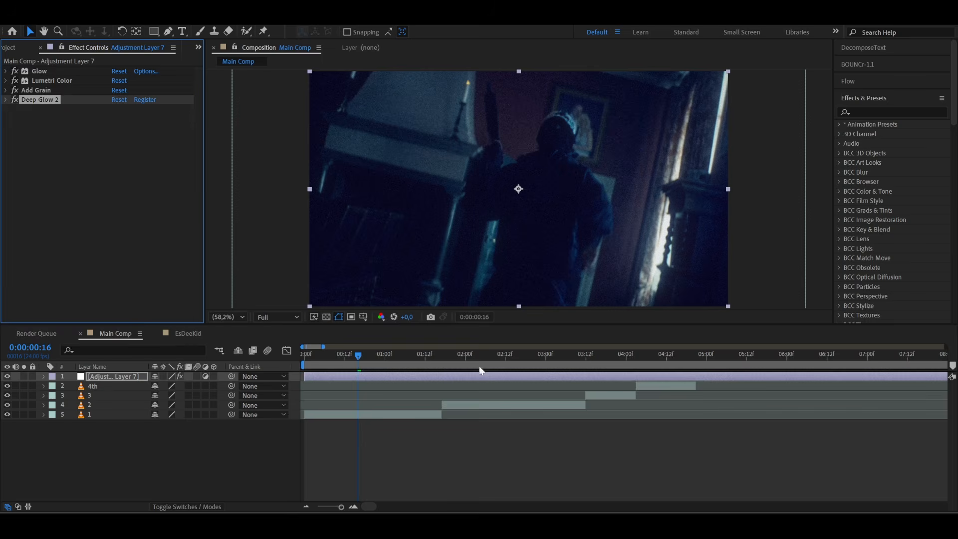
left_click(482, 361)
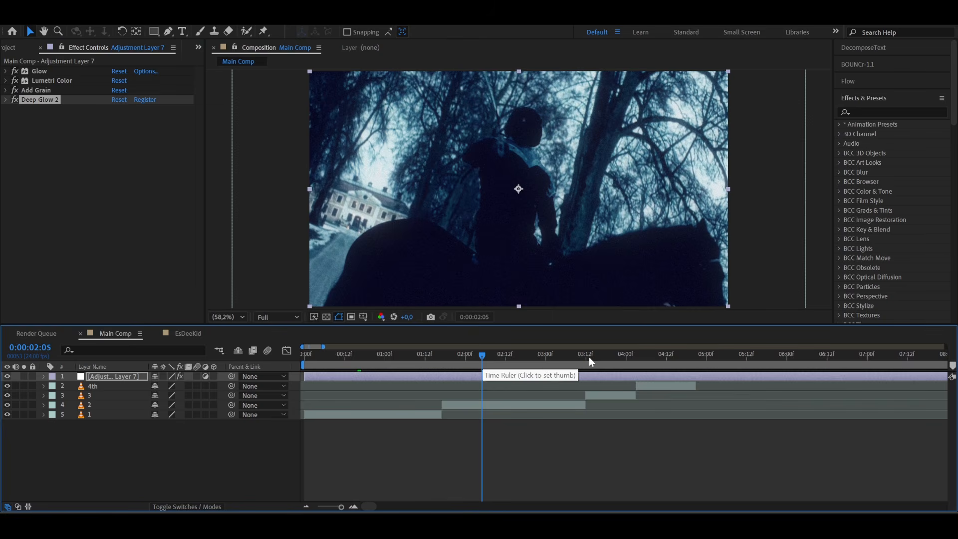
- Apply the Sharpen effect to the adjustment layer with a Sharpen Amount of 20 and check it on clip 3
key("ctrl+space")
type("shar")
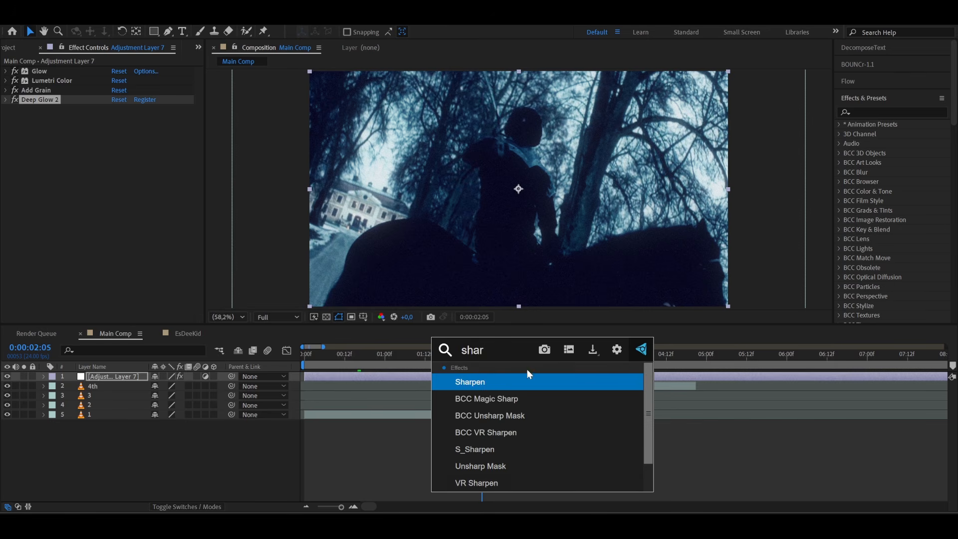
key("Return")
left_click(116, 119)
type("20")
key("Return")
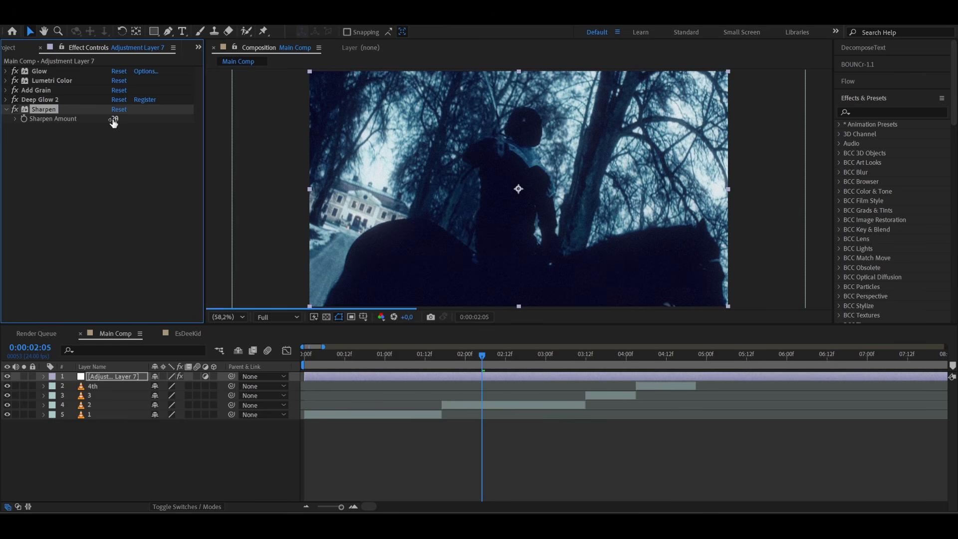
left_click(612, 357)
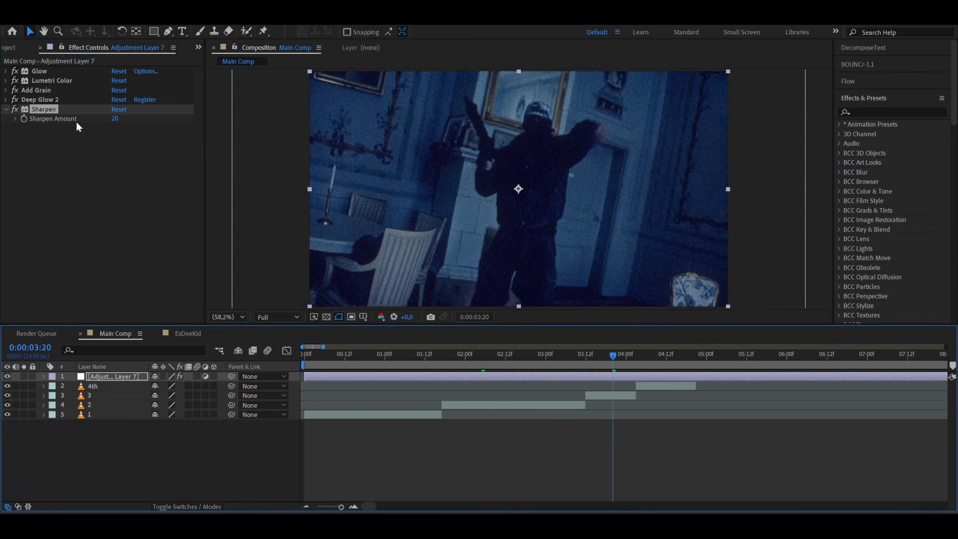
- Move the Sharpen effect above Glow to the start of the effect stack and collapse its settings
left_click_drag(34, 110, 45, 71)
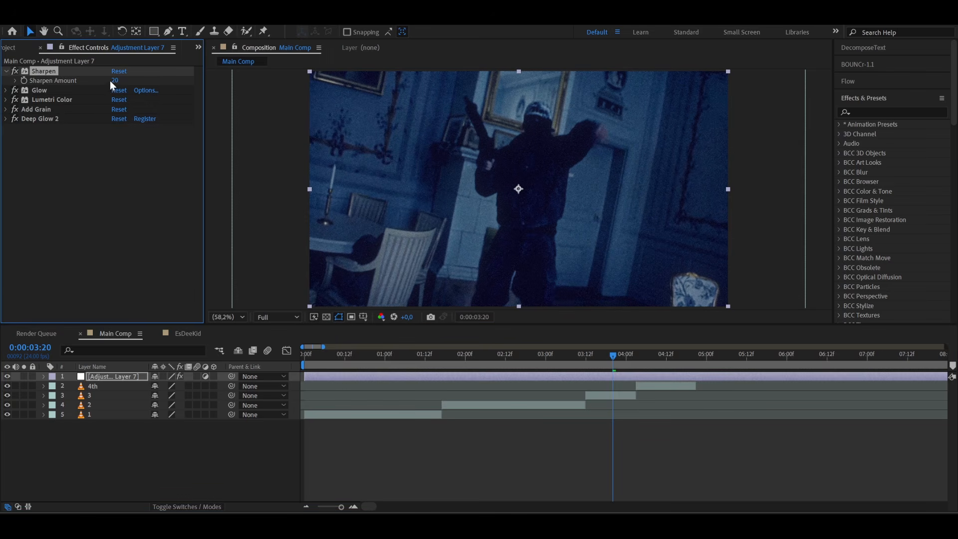
left_click_drag(132, 80, 143, 80)
left_click(6, 71)
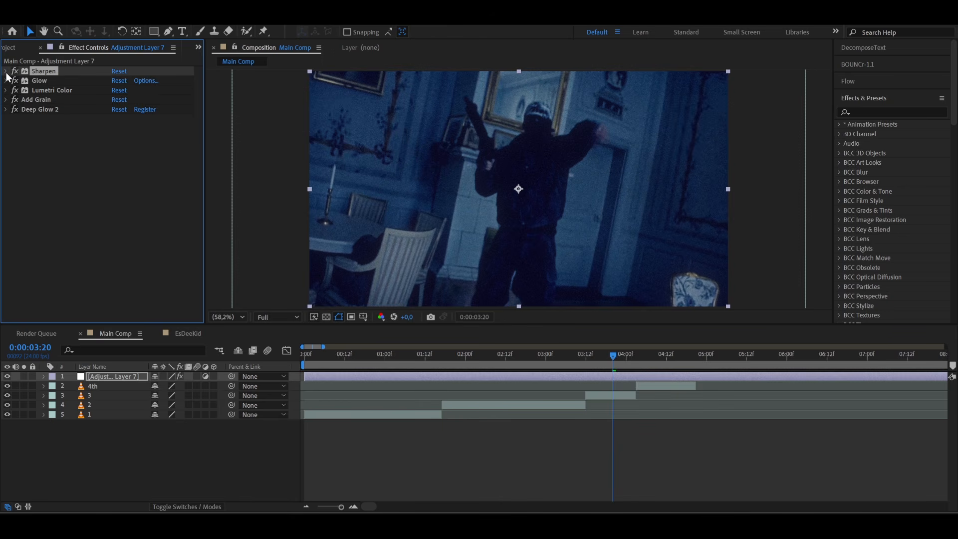
- Rename the adjustment layer as CC
left_click(439, 376)
key("Return")
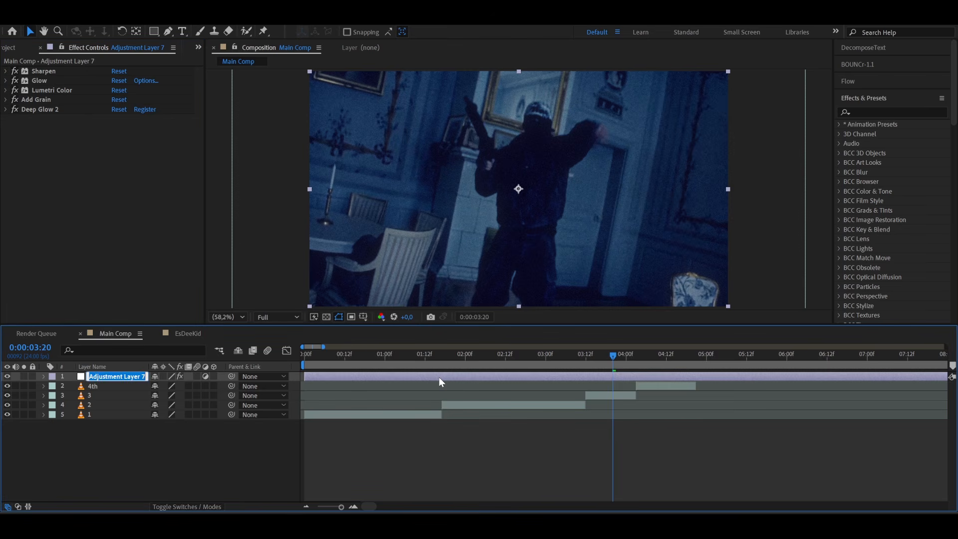
type("CC")
key("Return")
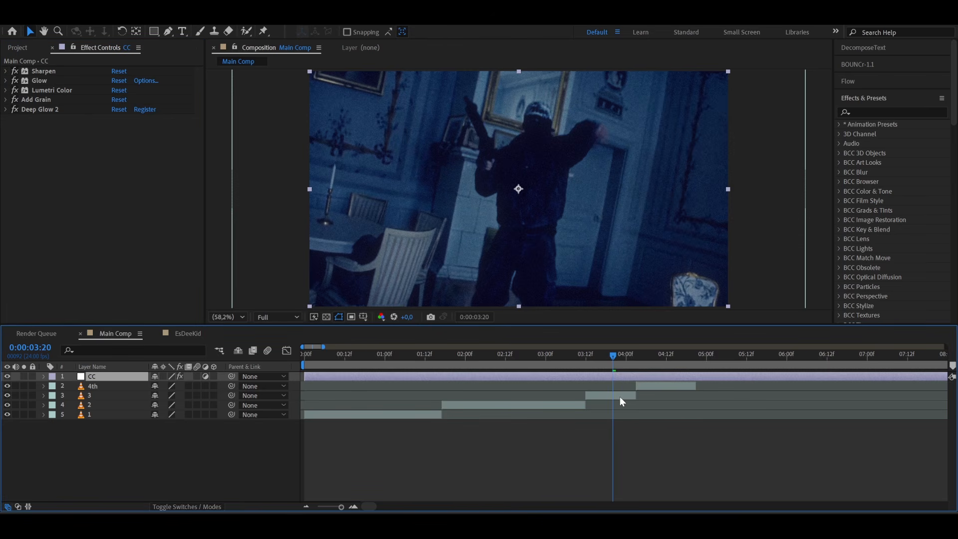
- Split the CC layer at 0:00:03:11, one frame before clip 3, and trim the second part to start at 0:00:03:14
left_click_drag(590, 359, 586, 363)
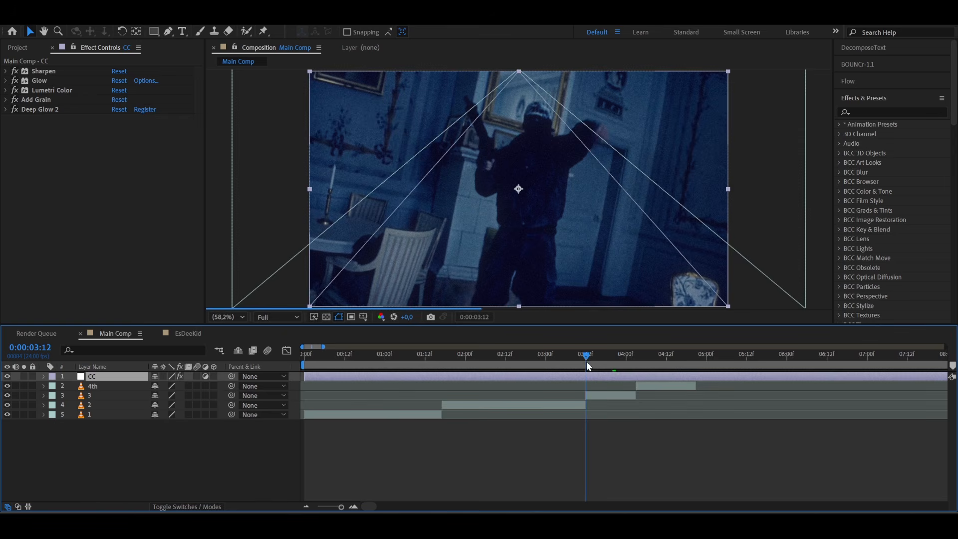
key("semicolon")
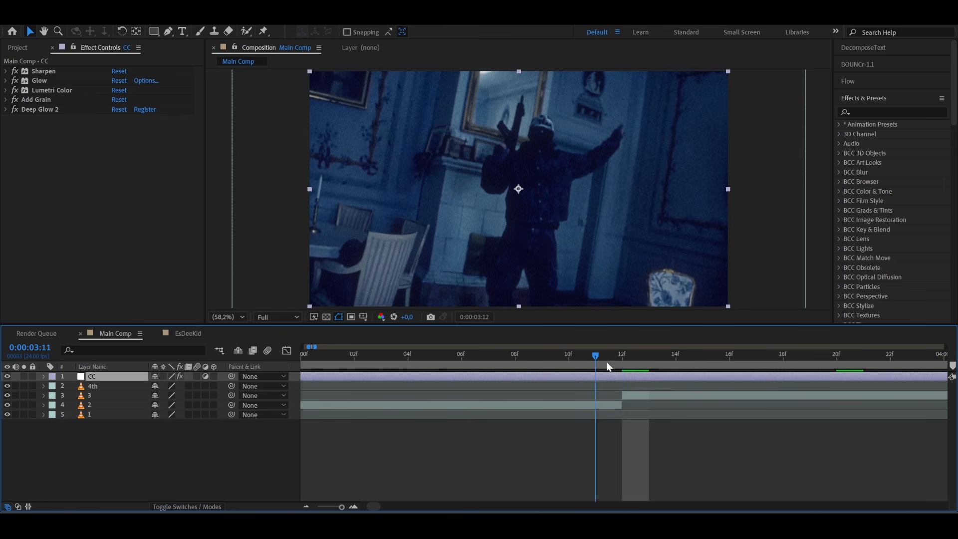
left_click(603, 363)
key("semicolon")
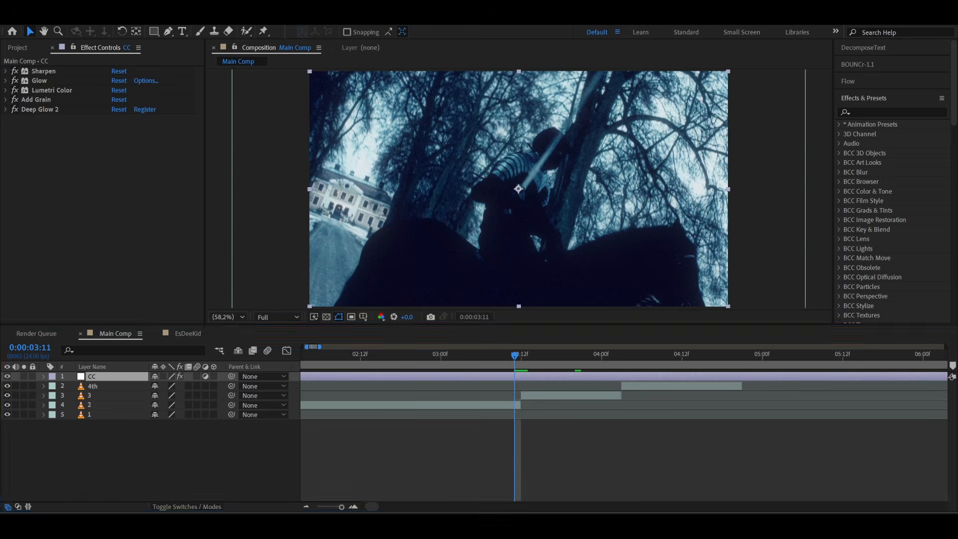
left_click(319, 524)
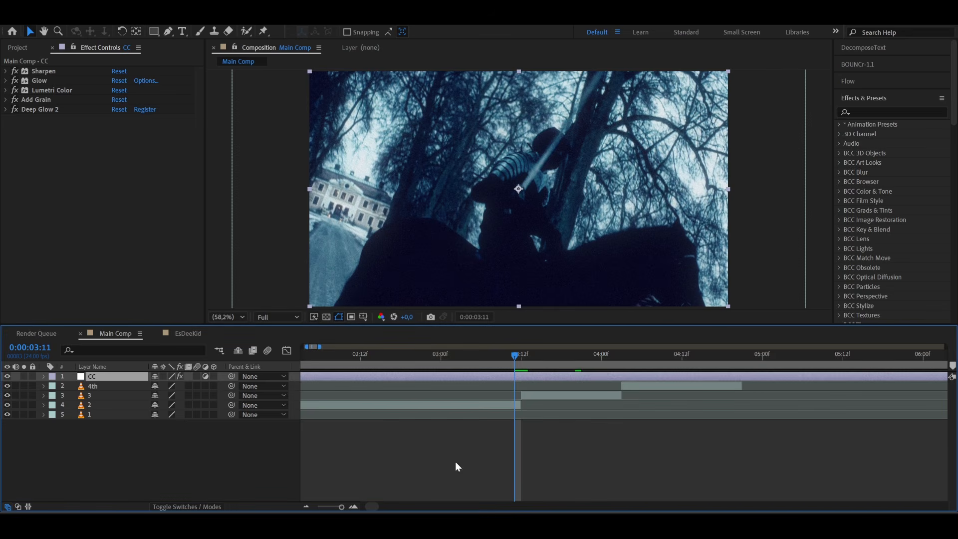
scroll(523, 390, "up", 4)
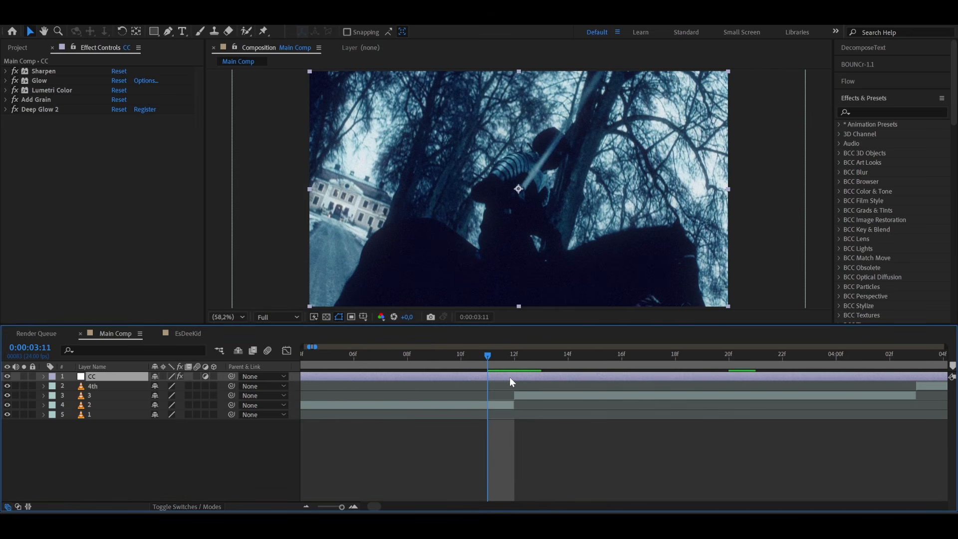
key("ctrl+shift+d")
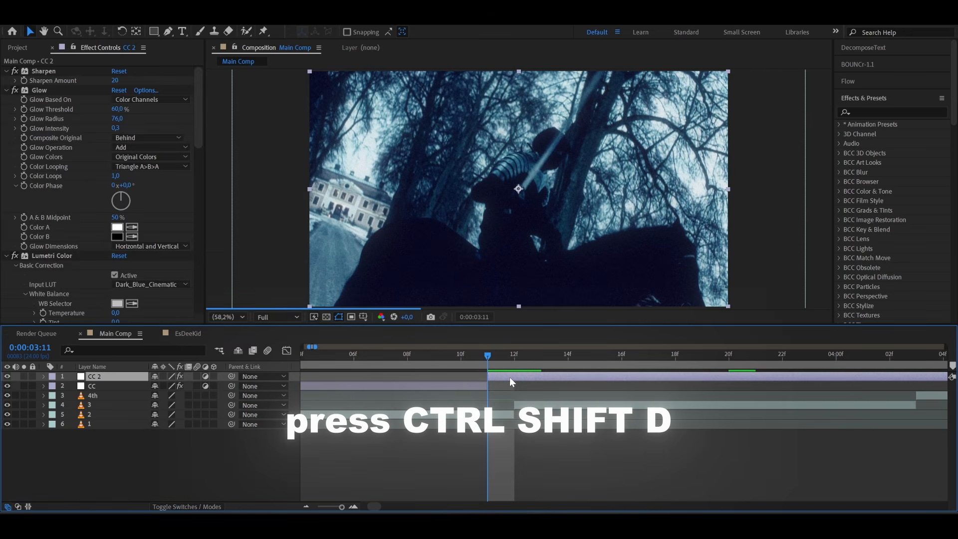
left_click_drag(490, 377, 565, 371)
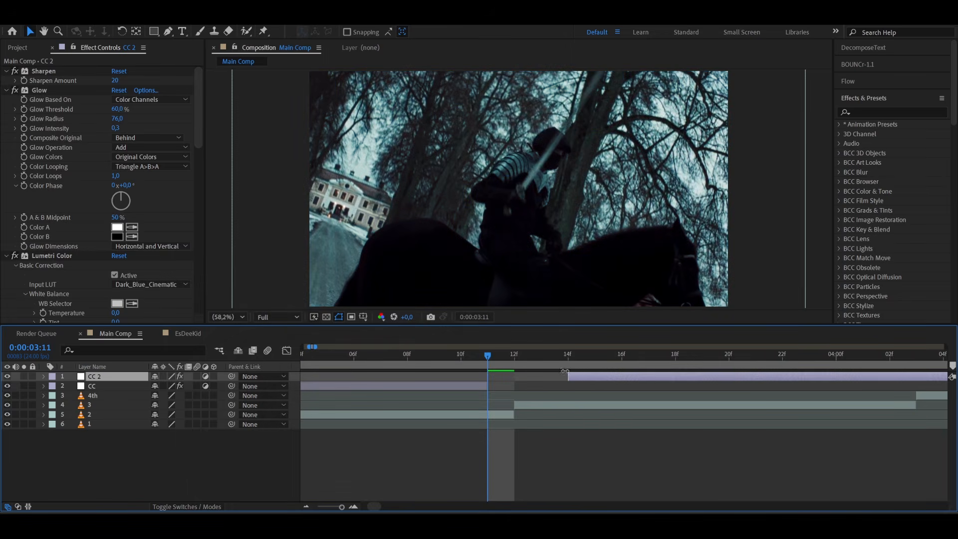
- Create a new adjustment layer starting at 0:00:03:11 and apply the Transform effect to it
mouse_move(504, 352)
left_mouse_down()
mouse_move(555, 347)
mouse_move(491, 358)
left_mouse_up()
key("ctrl+alt+y")
key("ctrl+space")
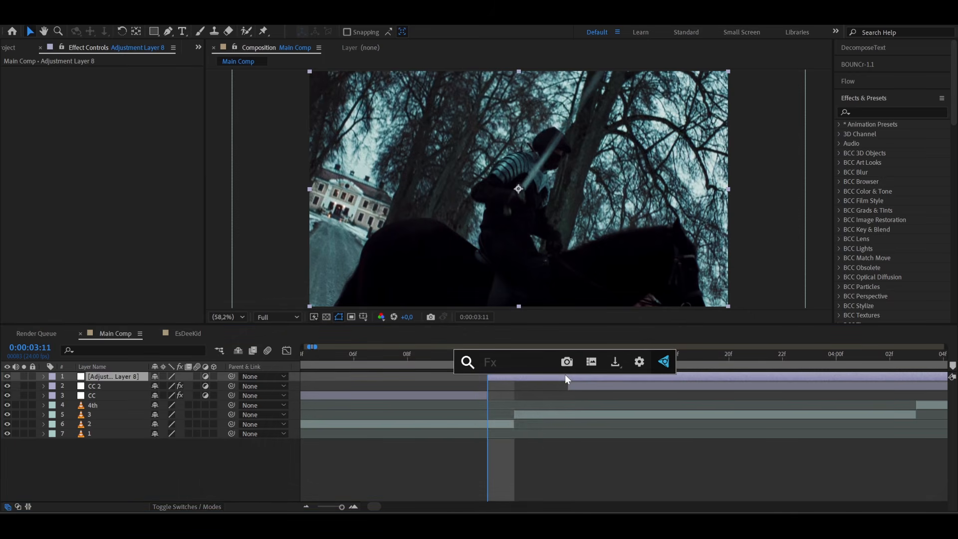
type("tra")
left_click(533, 398)
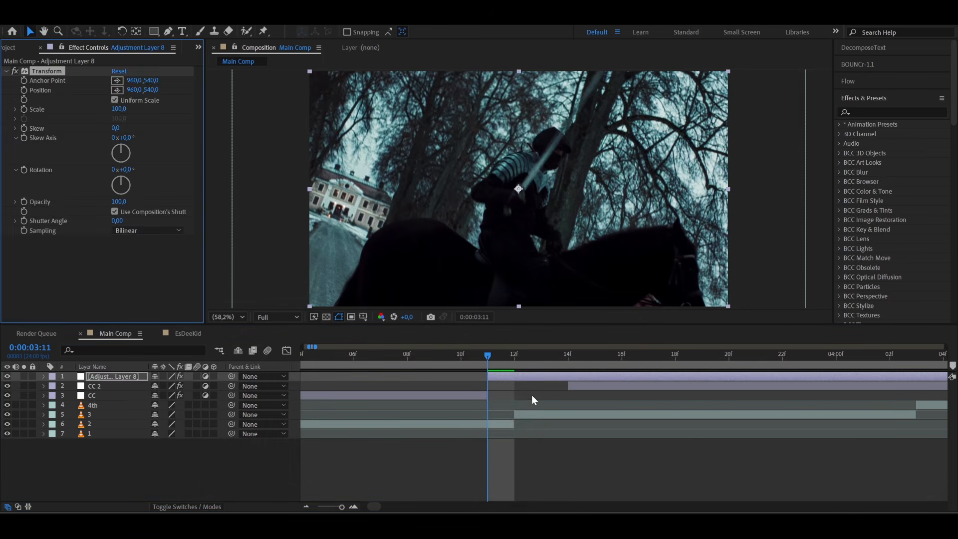
- Set the Transform effect's Scale to 1000 and Skew to 70
left_click(118, 108)
type("1000")
key("Return")
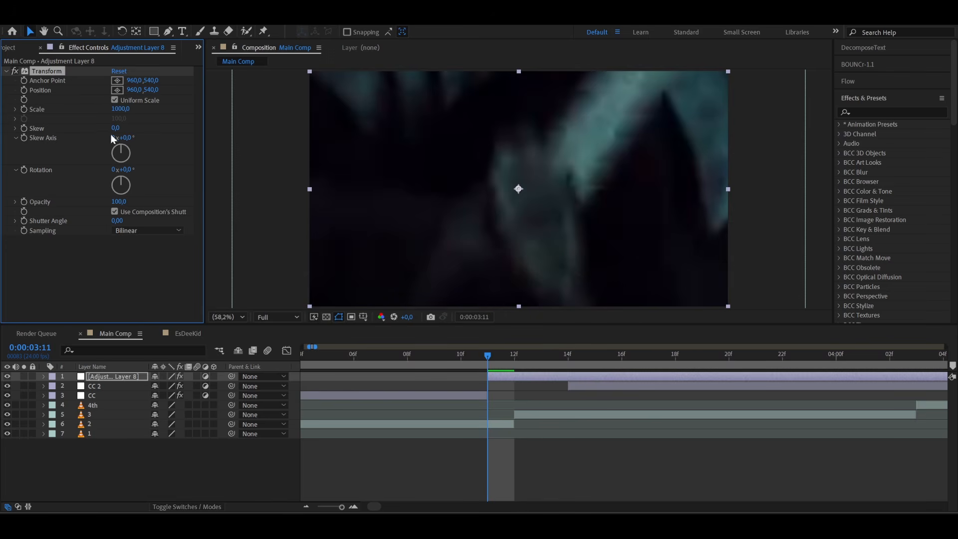
left_click(116, 129)
type("70")
key("Return")
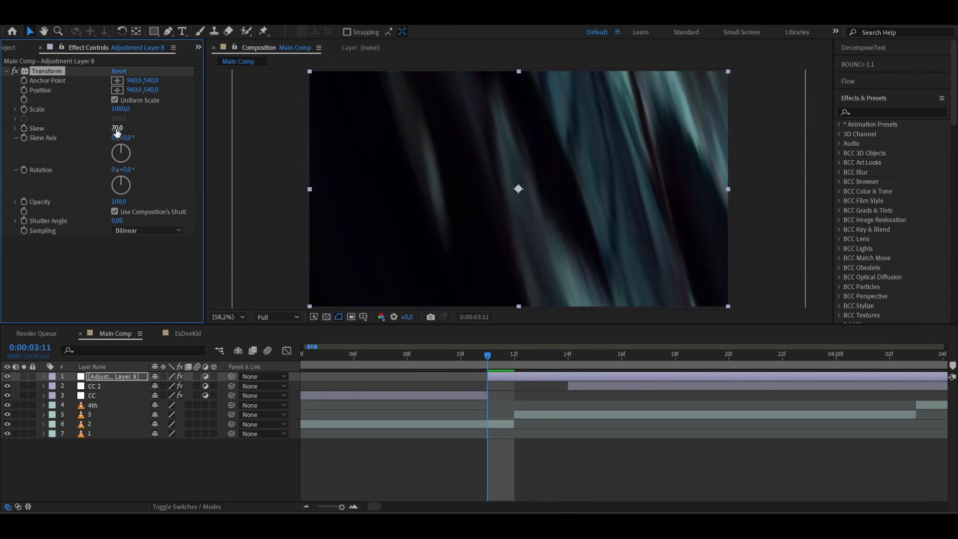
- Cut the Transform adjustment layer at 0:00:03:14, remove the part after the cut, and return to 0:00:03:11
left_click_drag(498, 356, 558, 360)
key("ctrl+shift+d")
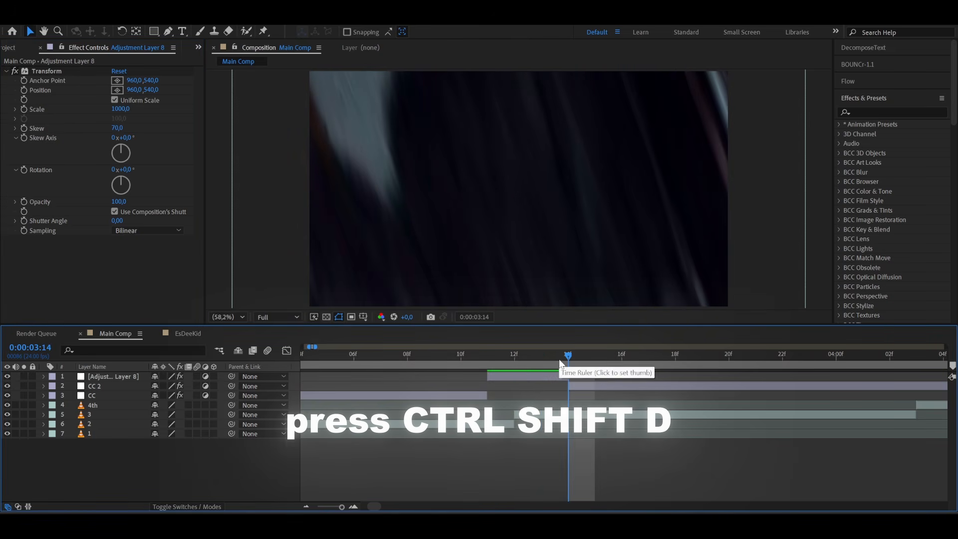
left_click(493, 366)
mouse_move(498, 368)
left_mouse_down()
mouse_move(588, 366)
mouse_move(487, 372)
left_mouse_up()
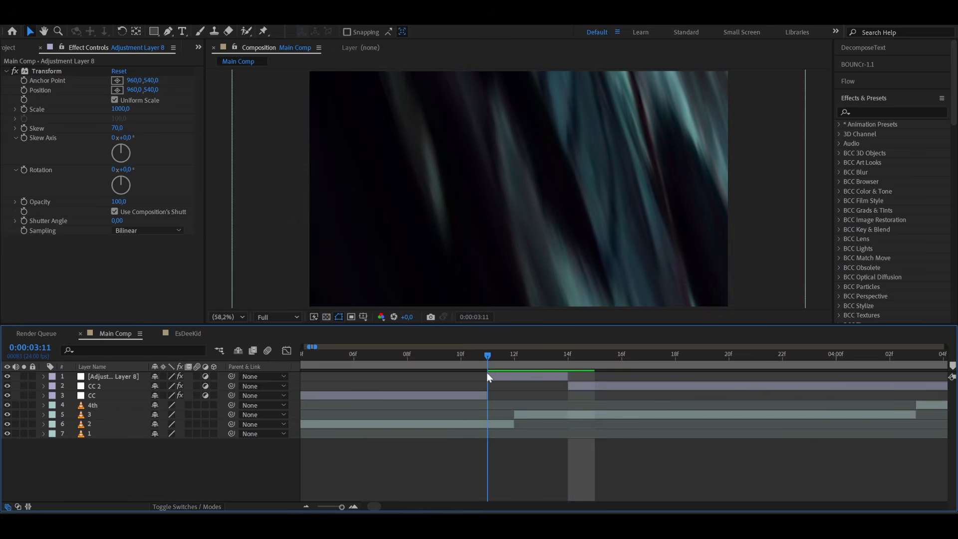
- Draw a white rectangle over nearly the whole frame as a new shape layer
left_click(158, 34)
scroll(473, 151, "down", 1)
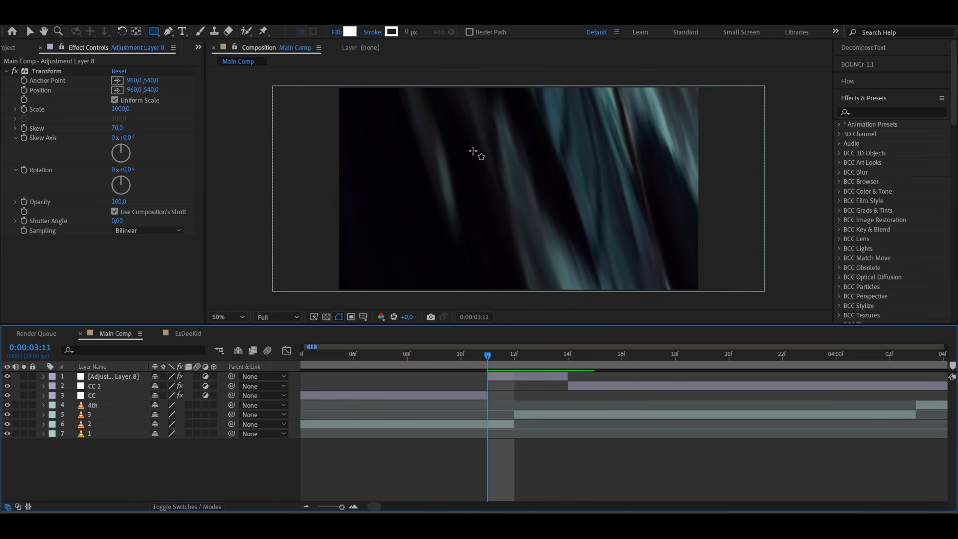
left_click_drag(350, 74, 777, 300)
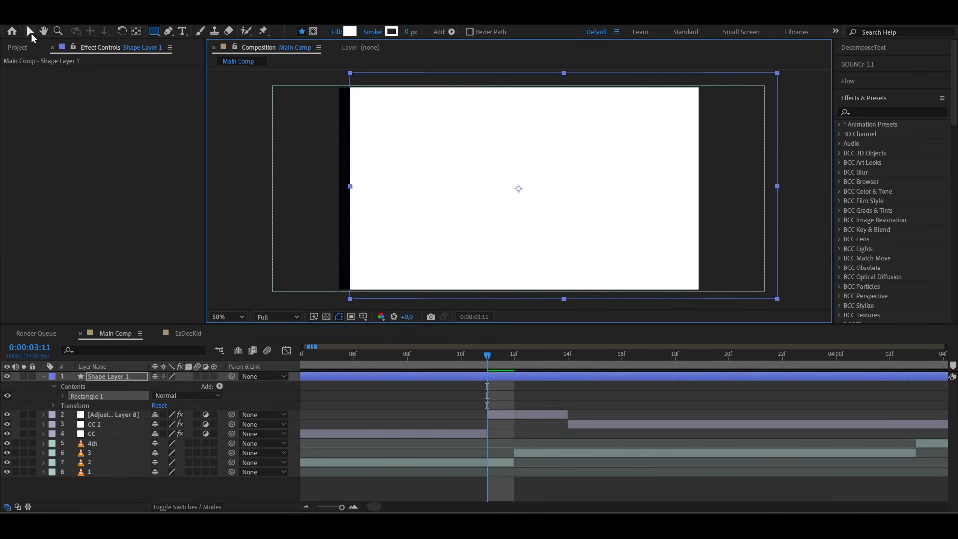
left_click(30, 32)
- Rotate the white shape layer to -126° and set its Scale to 100, 190% with the proportions unlinked
left_click(428, 379)
key("r")
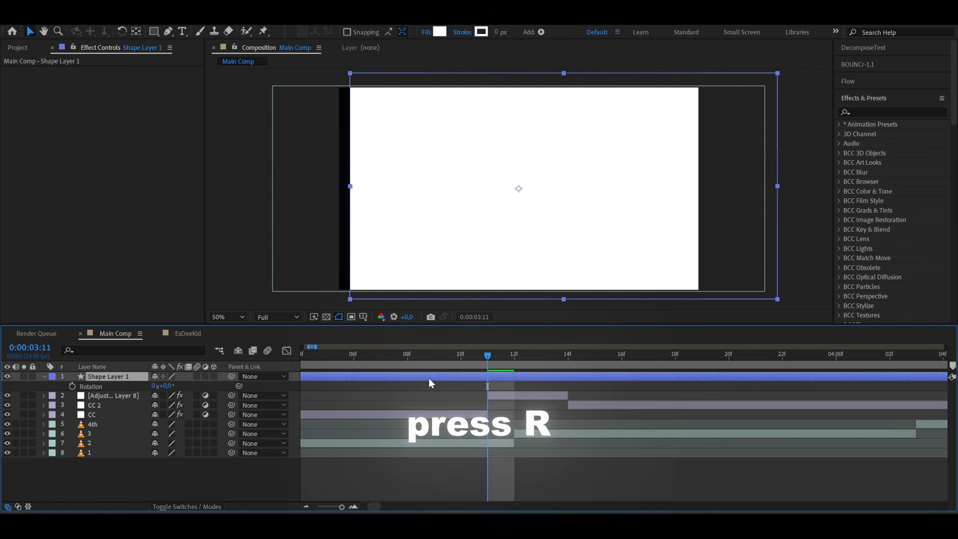
left_click_drag(164, 385, 95, 396)
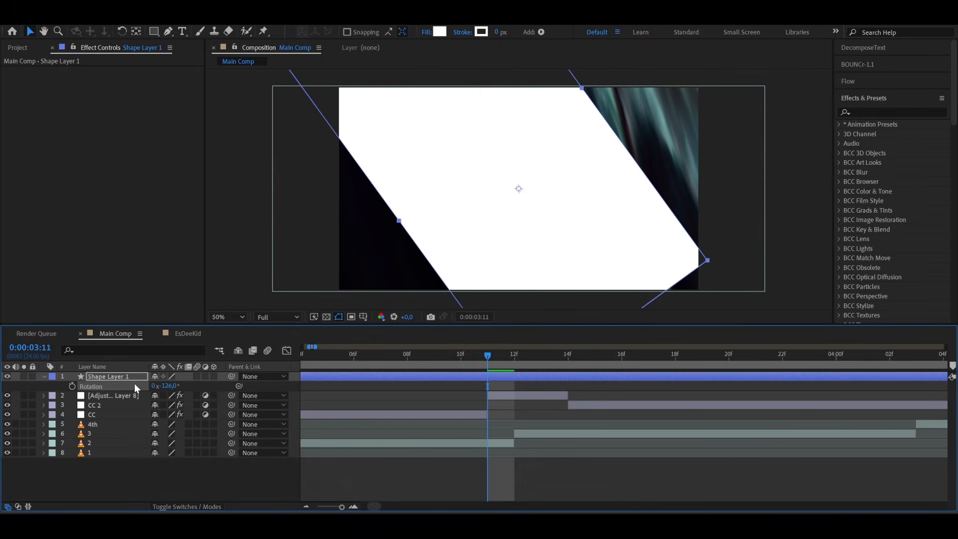
key("s")
left_click(155, 385)
left_click_drag(186, 386, 225, 372)
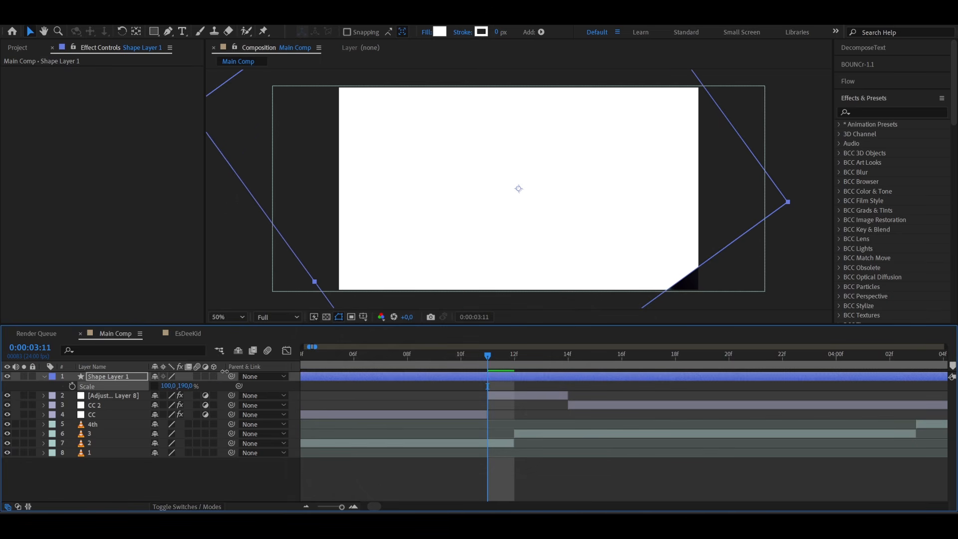
- Shift the white shape layer horizontally to an X position of 1682 so its slanted edge crosses the frame
key("p")
left_click_drag(161, 386, 385, 360)
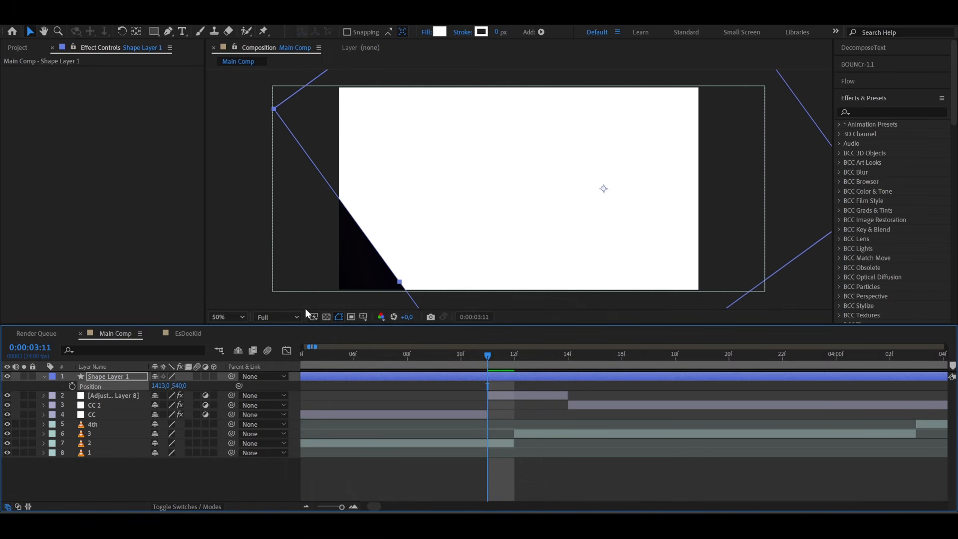
left_click_drag(164, 386, 287, 372)
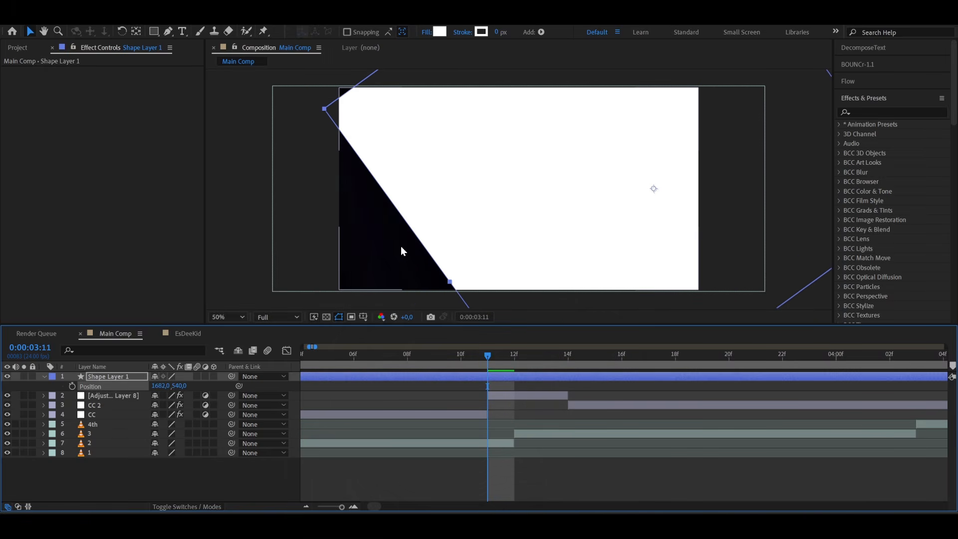
- Apply Camera Lens Blur to the white shape layer with a Blur Radius of 38
key("ctrl+space")
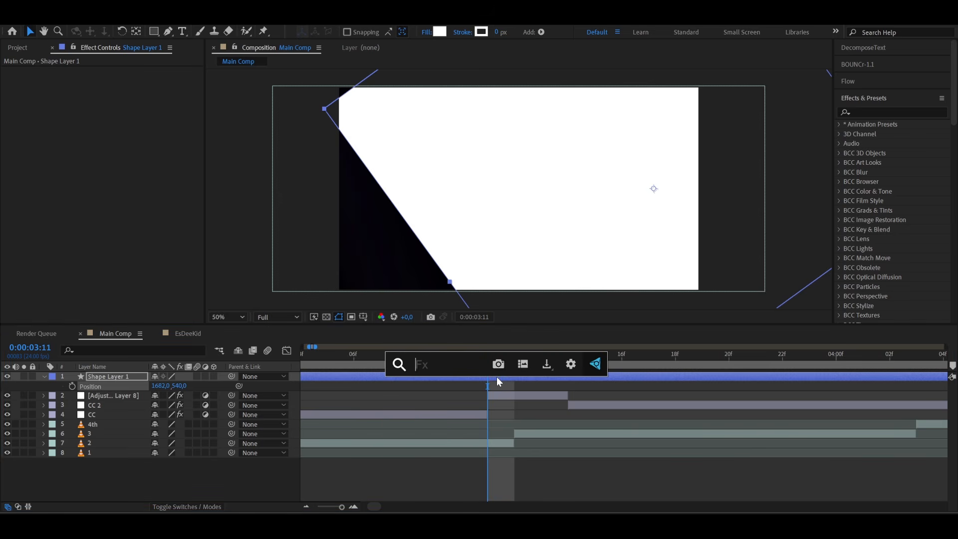
type("camera")
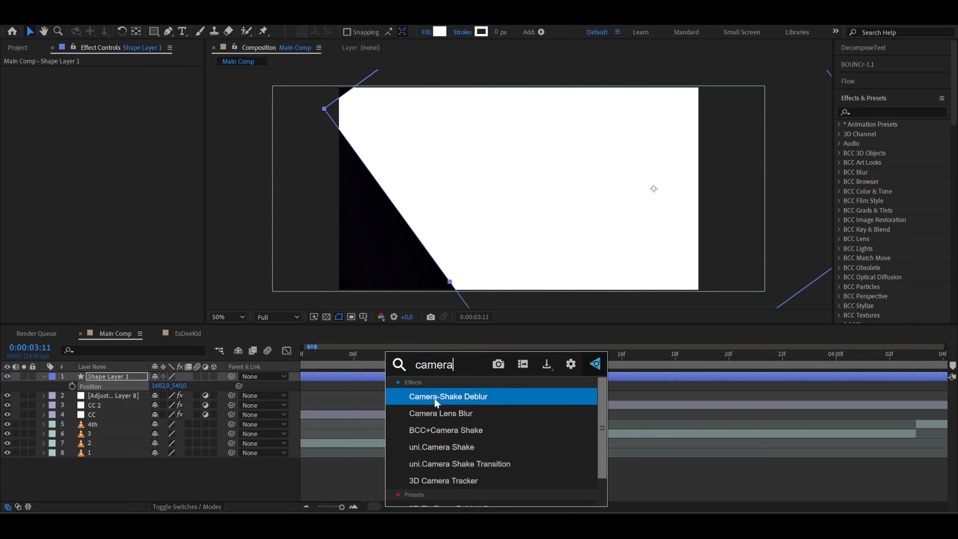
left_click(435, 412)
left_click(117, 80)
type("38")
key("Return")
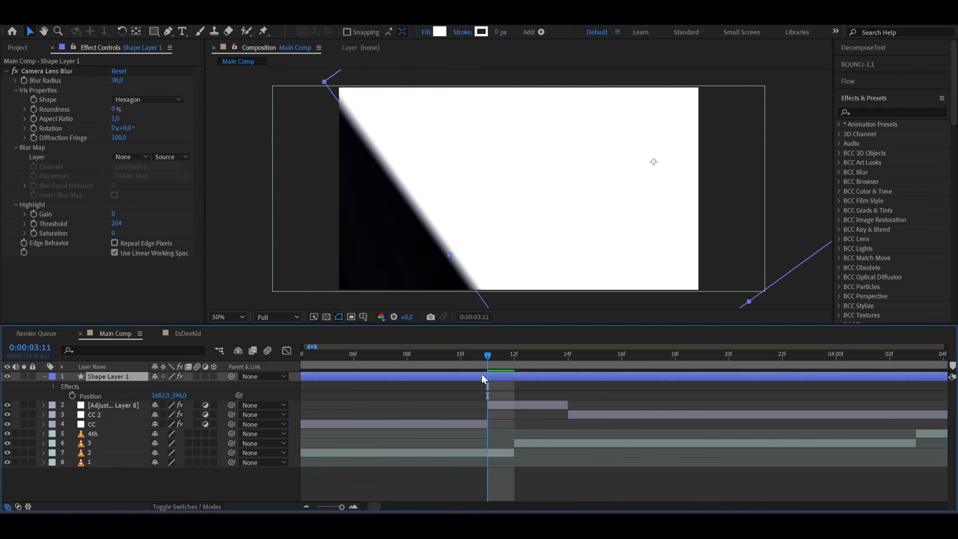
- Split the white shape layer at 0:00:03:11 and delete the part before it
key("ctrl+shift+d")
left_click(467, 384)
key("Delete")
left_click(497, 375)
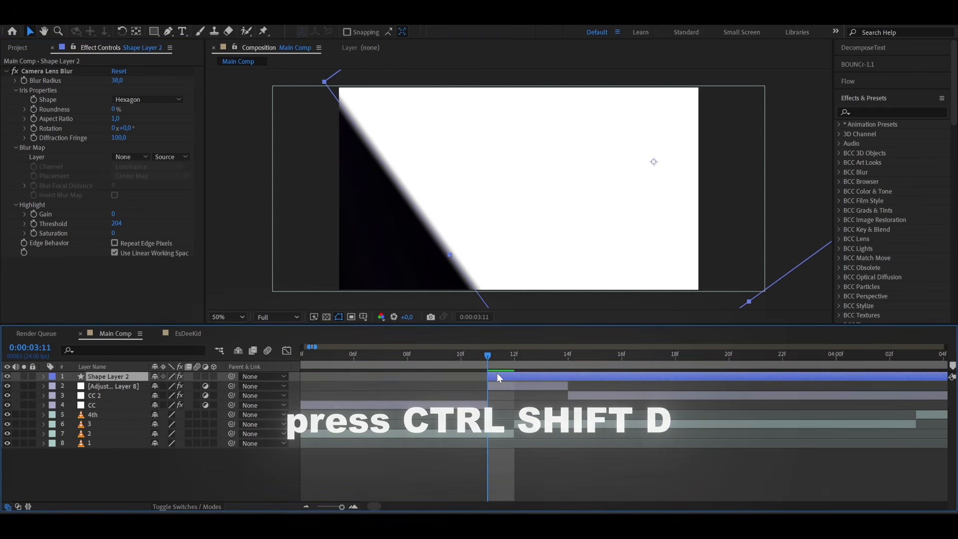
- Split the white shape layer at 0:00:03:12 and trim the later piece to start at 0:00:03:13
left_click(521, 356)
key("ctrl+shift+d")
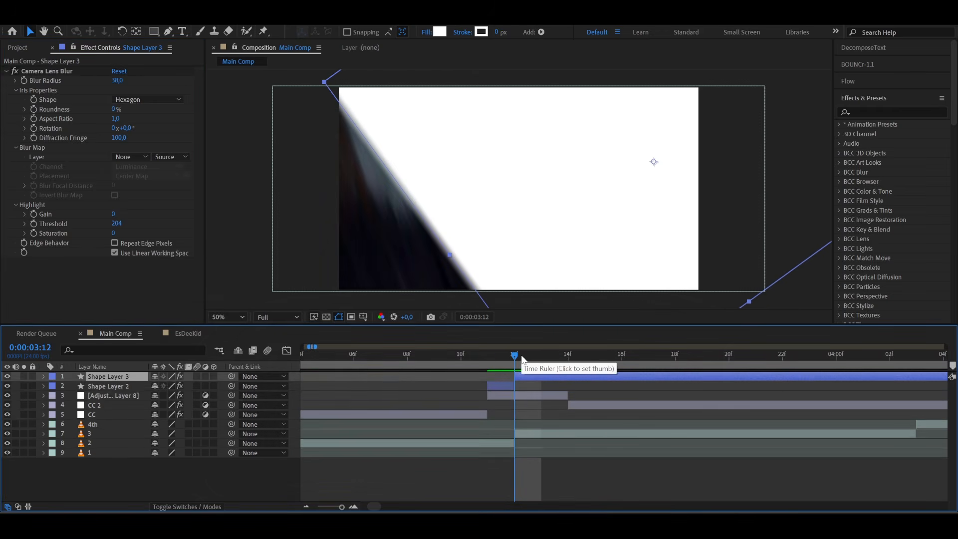
left_click_drag(515, 377, 530, 378)
left_click(545, 357)
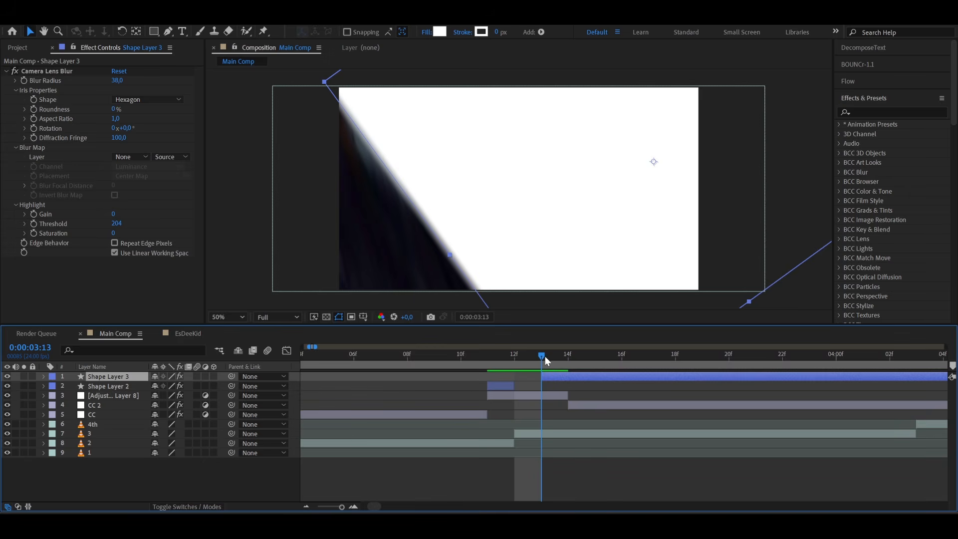
- Split the later white shape piece at 0:00:03:14 and delete everything after the cut
left_click(559, 355)
key("ctrl+shift+d")
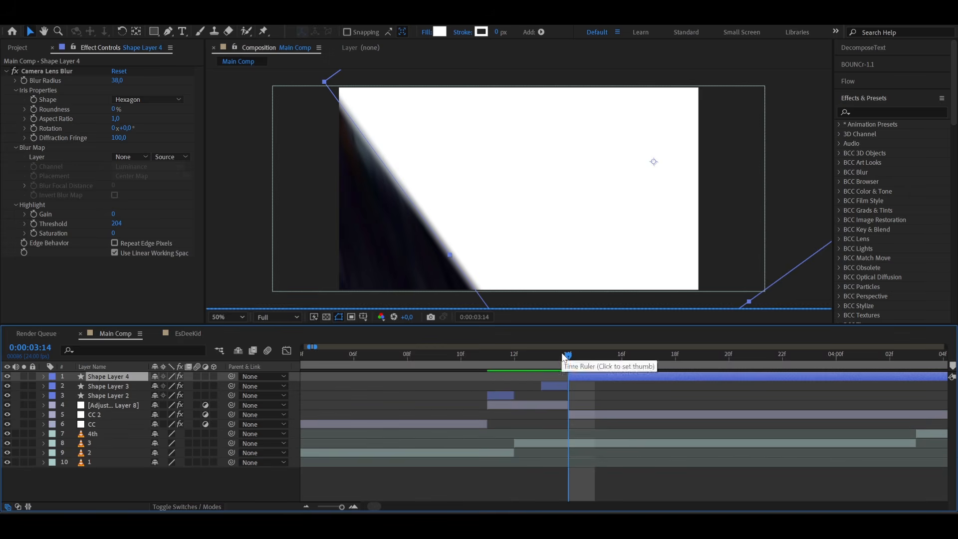
key("Delete")
- Rotate the one-frame white shape at 0:00:03:13 so its edge is vertical, and set its X position to 844
left_click(552, 357)
left_click(553, 376)
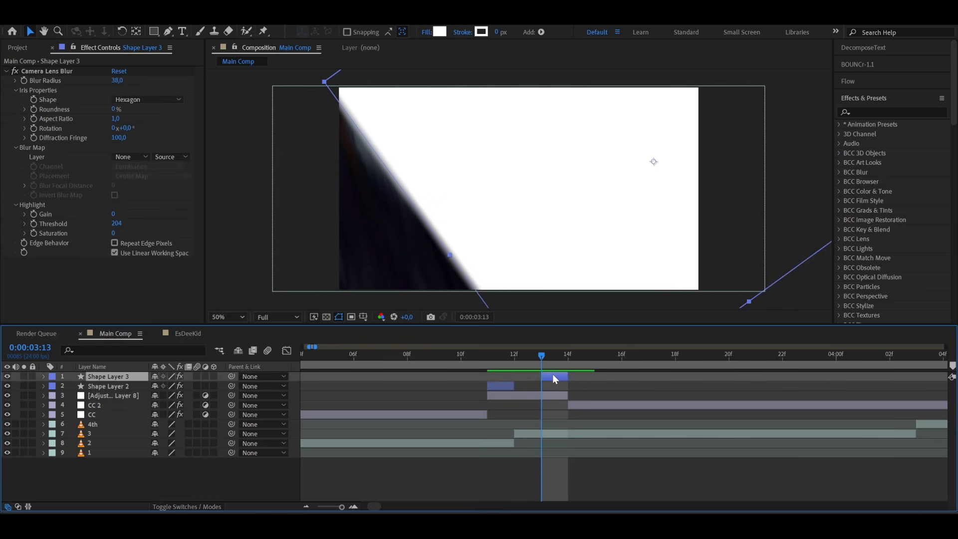
key("r")
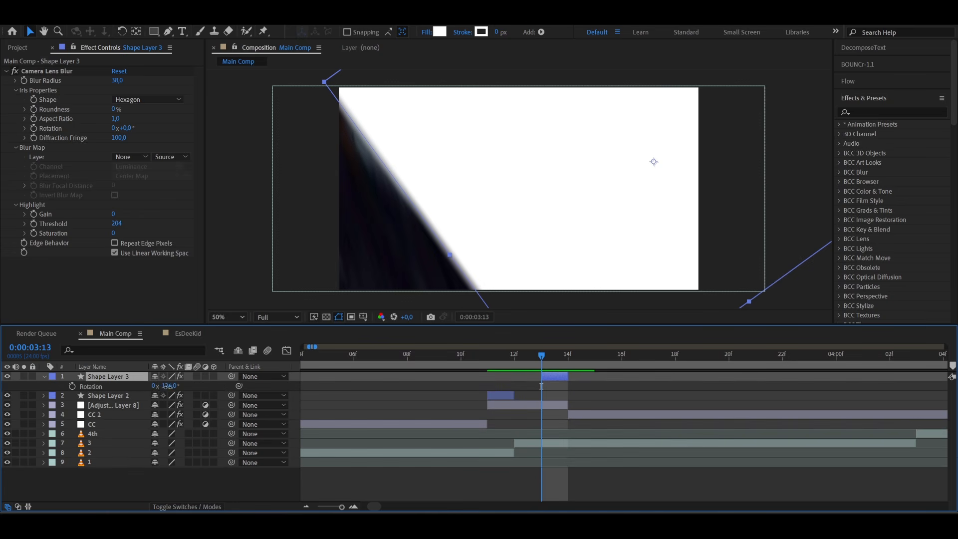
key("Return")
key("p")
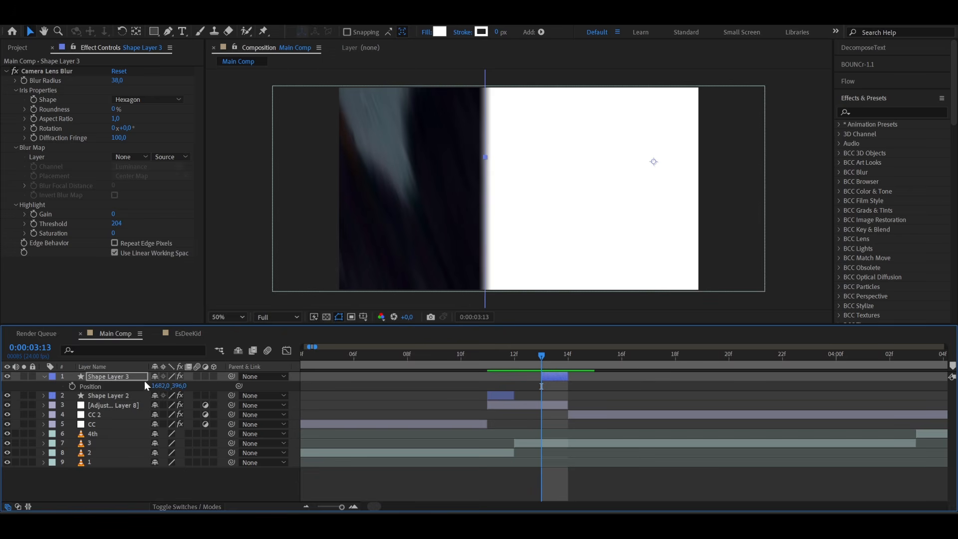
left_click_drag(156, 387, 34, 396)
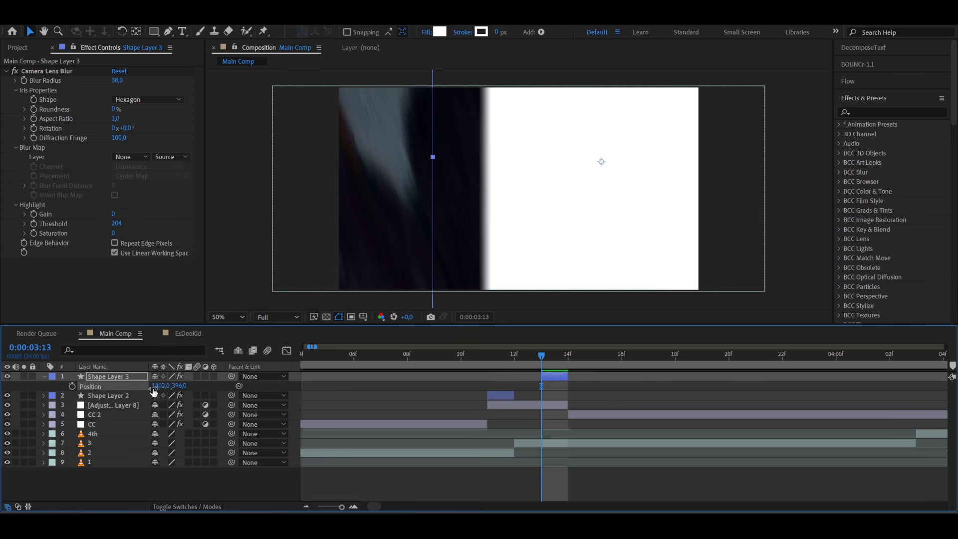
left_click_drag(162, 386, 17, 394)
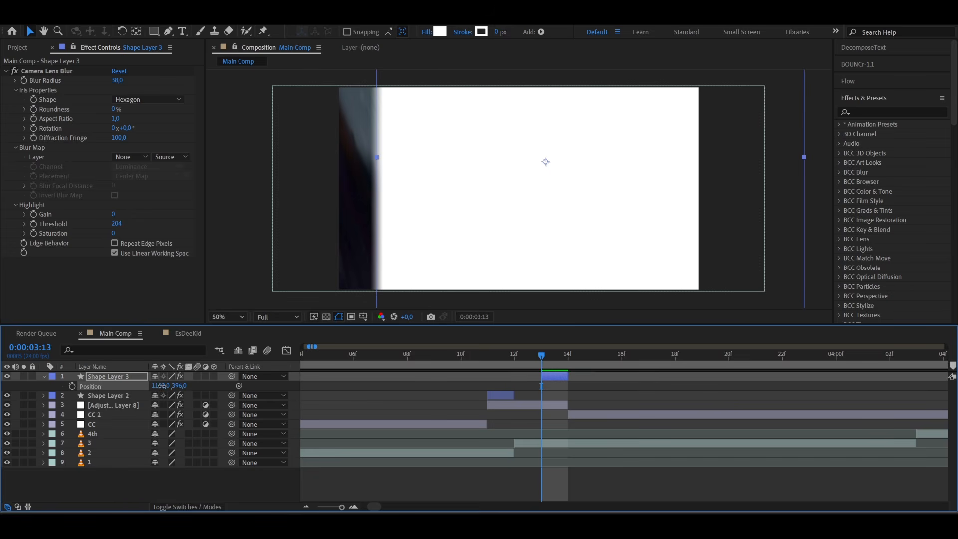
- Set the Rotation of the first white shape piece at 0:00:03:11 to -109° and preview the flashes
mouse_move(494, 357)
left_mouse_down()
mouse_move(473, 361)
mouse_move(486, 362)
left_mouse_up()
left_click(490, 395)
left_click(195, 429)
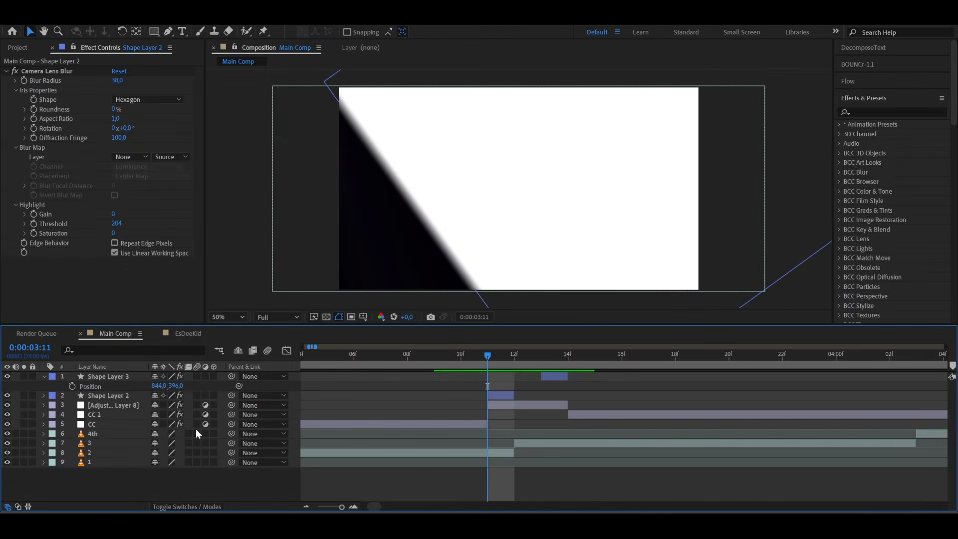
left_click(501, 394)
key("r")
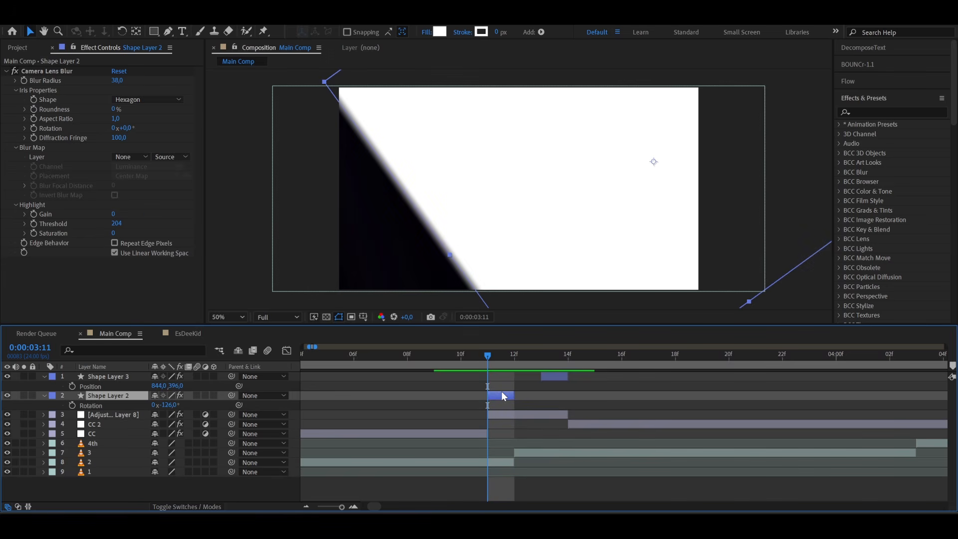
left_click_drag(168, 405, 175, 405)
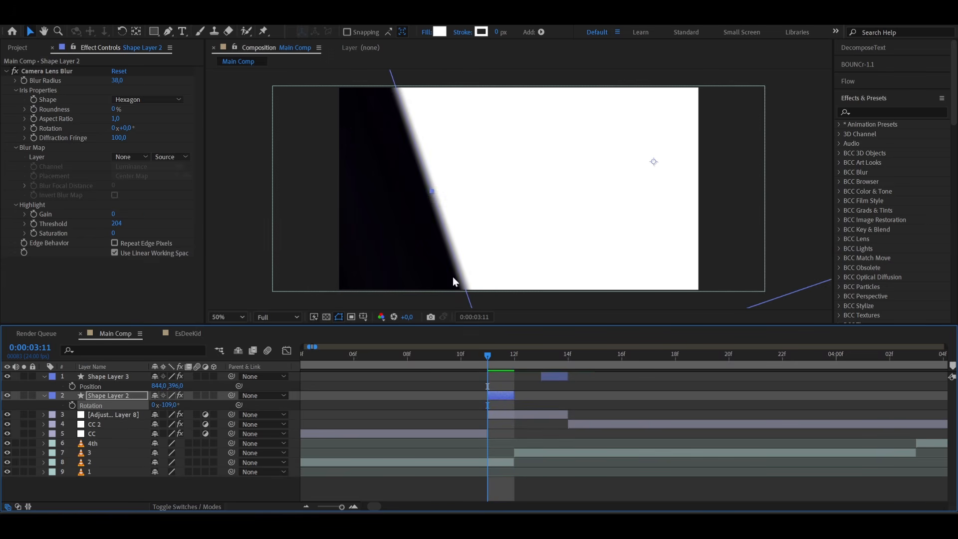
left_click(390, 358)
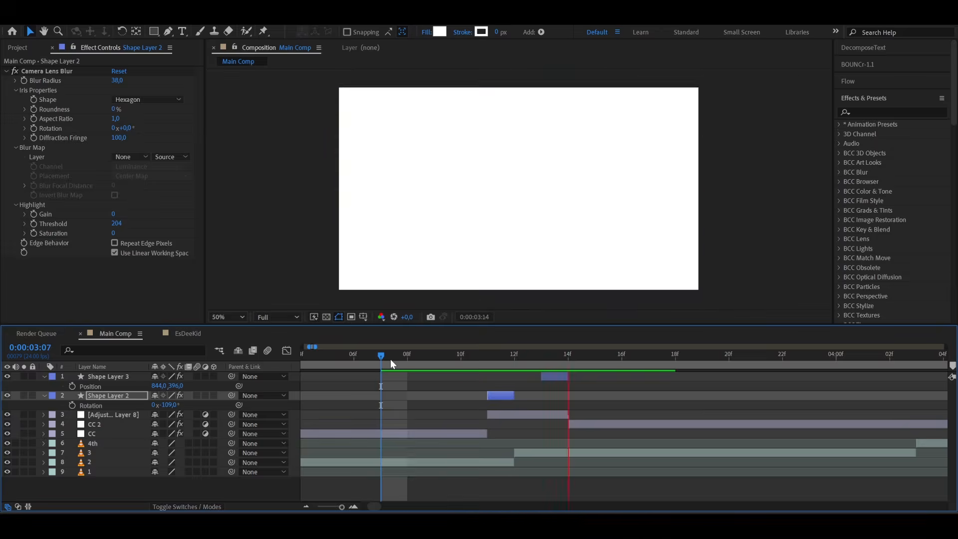
left_click_drag(390, 358, 520, 363)
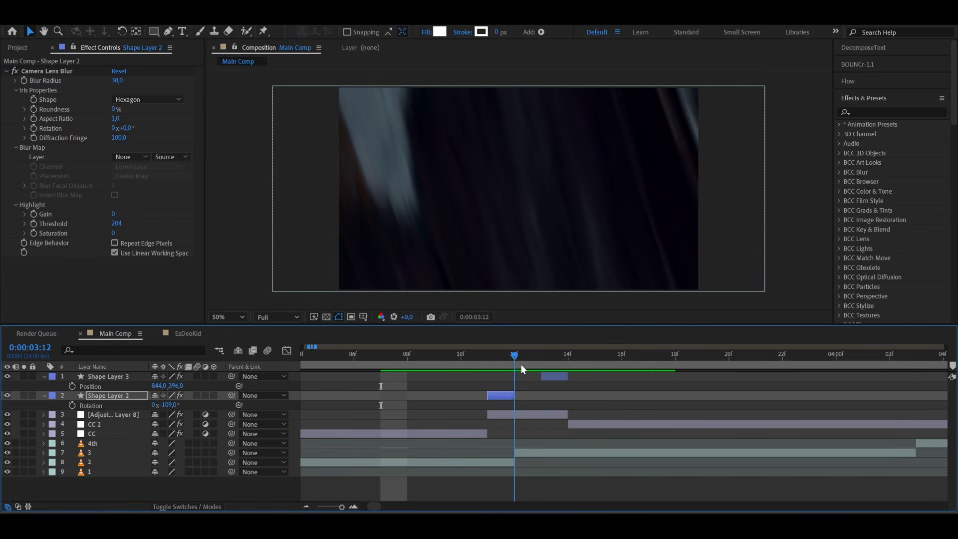
- Add a Glow effect to the transition's adjustment layer and lower its Glow Threshold to 33.3%
left_click(534, 417)
key("ctrl+space")
type("glow")
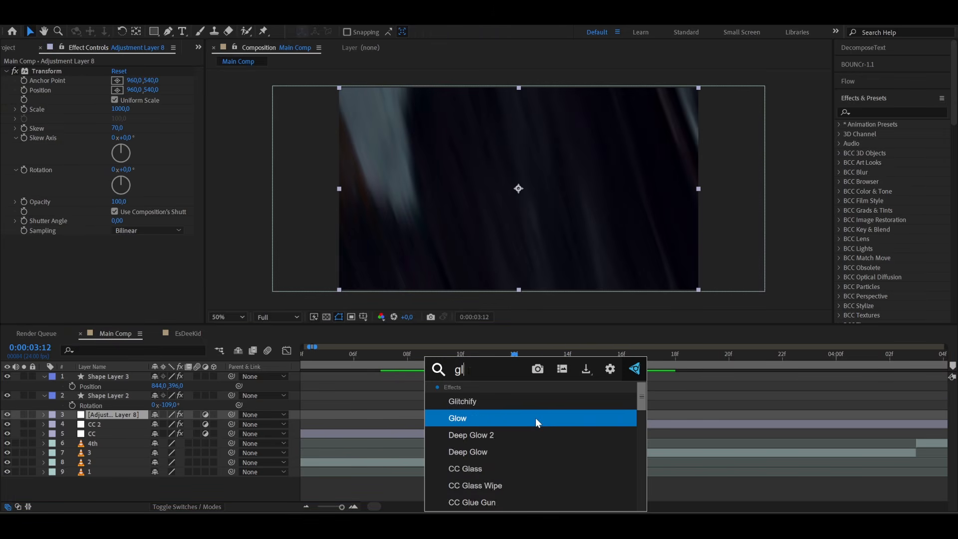
left_click(492, 405)
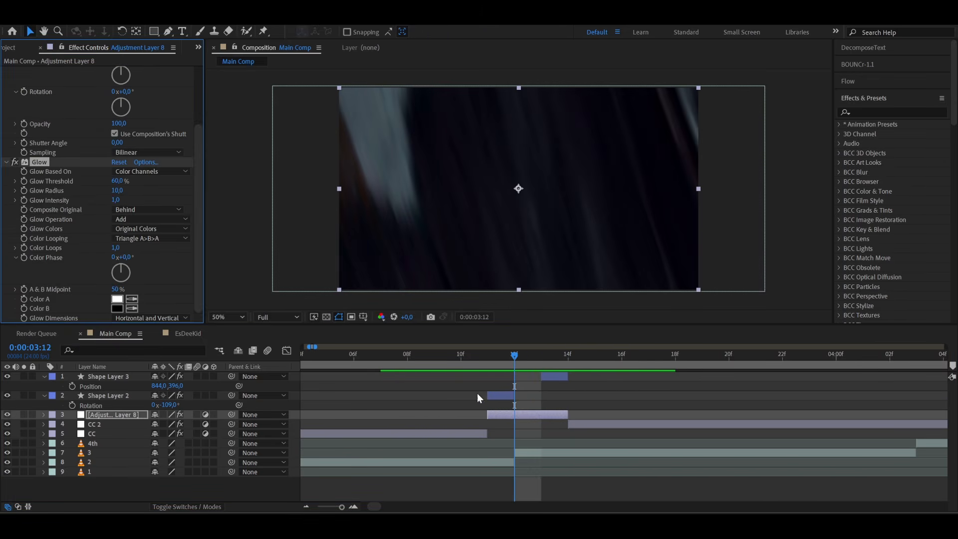
left_click(112, 198)
left_click_drag(116, 184, 88, 188)
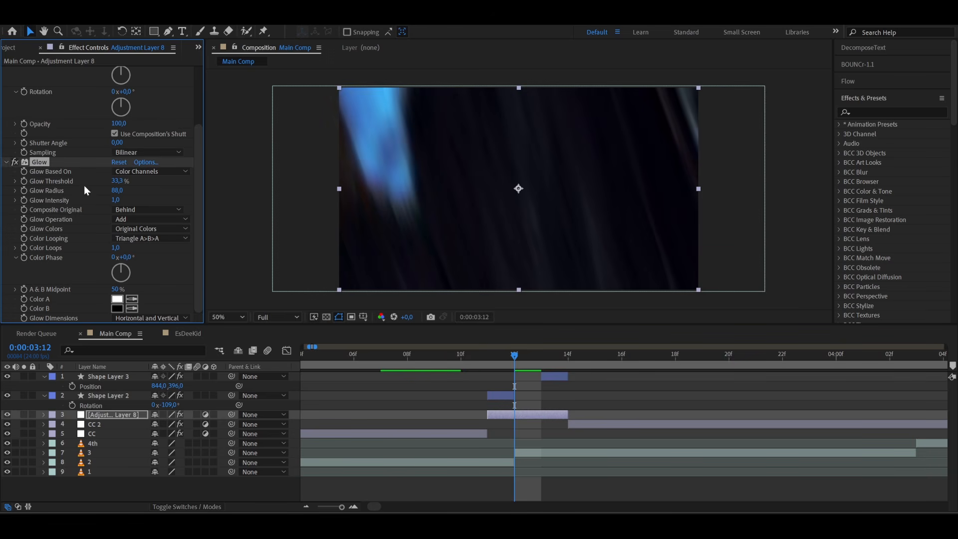
- Preview the transition between clips 2 and 3 with the glow applied
left_click(461, 355)
left_click(403, 357)
mouse_move(403, 357)
left_mouse_down()
mouse_move(379, 360)
mouse_move(618, 358)
mouse_move(411, 366)
left_mouse_up()
key("minus")
key("minus")
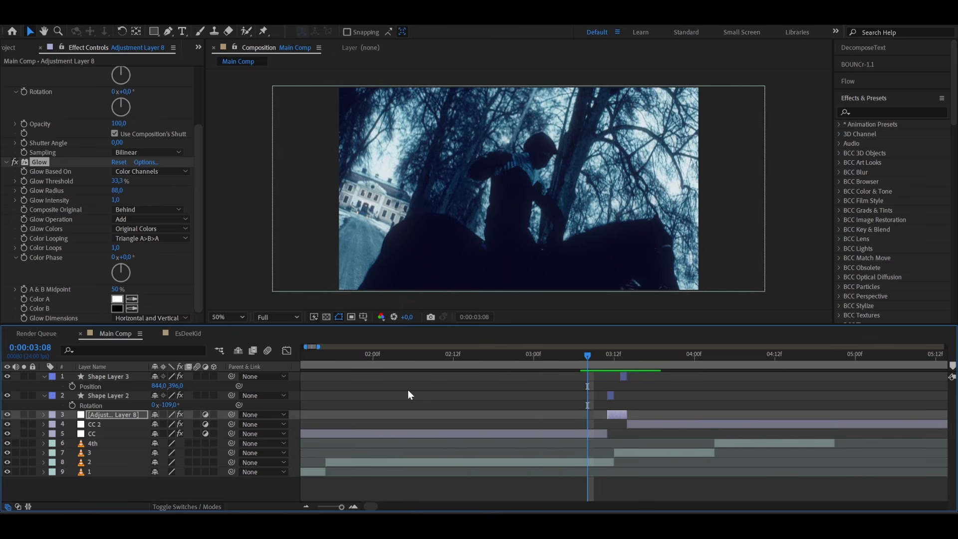
- Examine the cut between clips 1 and 2, then switch to YouTube and study the flash in the RockWave reference video
left_click_drag(327, 367, 414, 385)
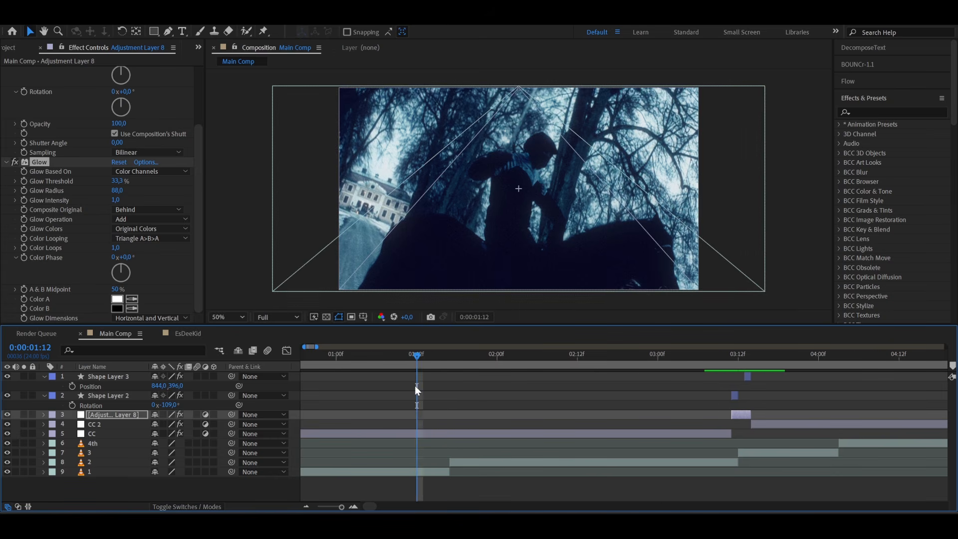
scroll(405, 466, "up", 2)
left_click(586, 459)
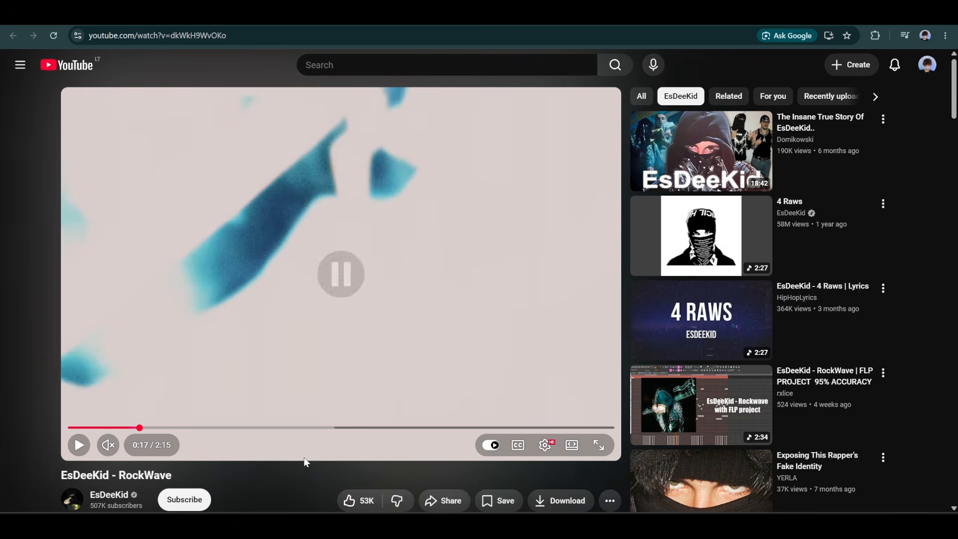
left_click(253, 459)
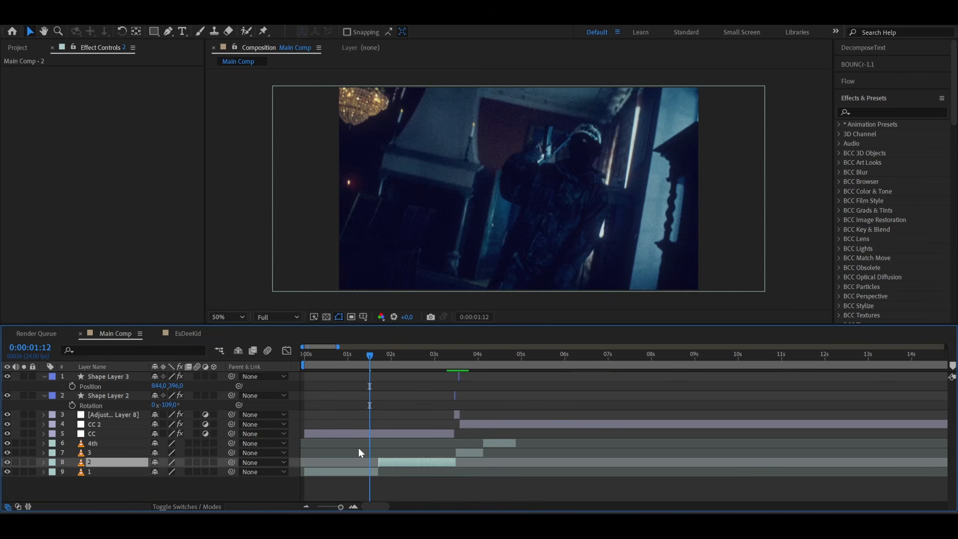
- Create an adjustment layer directly above clip 2 at 0:00:01:10 and apply the Exposure effect to it
scroll(358, 447, "up", 2)
left_click_drag(409, 360, 386, 386)
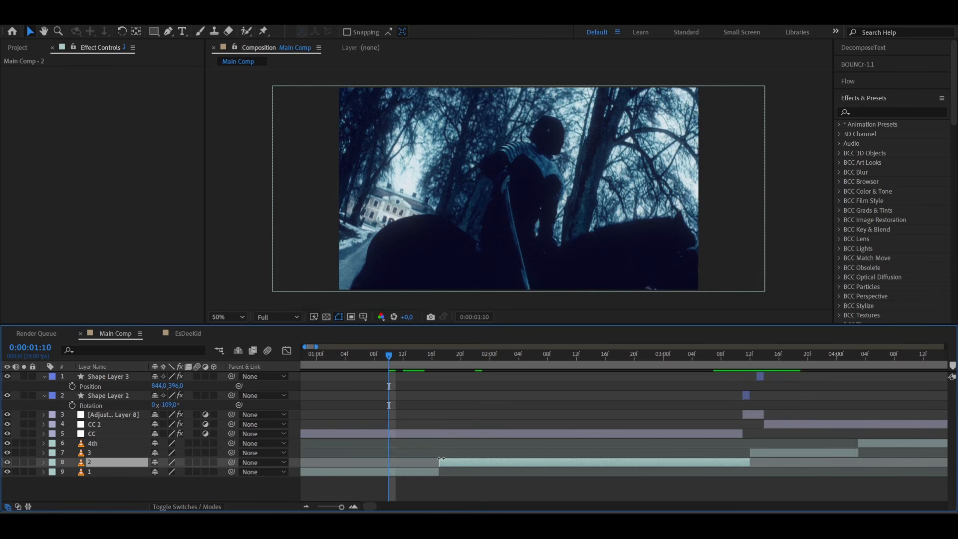
key("ctrl+alt+y")
key("ctrl+space")
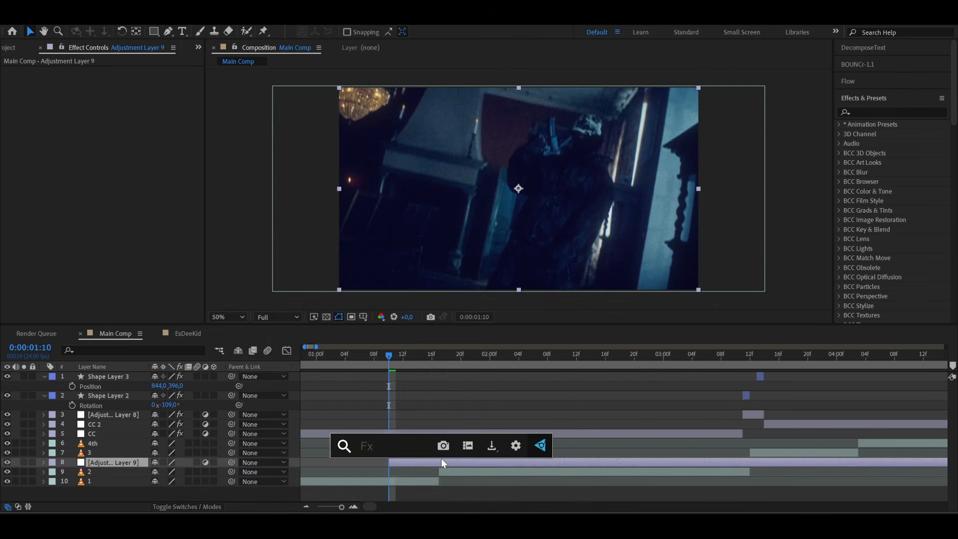
type("expo")
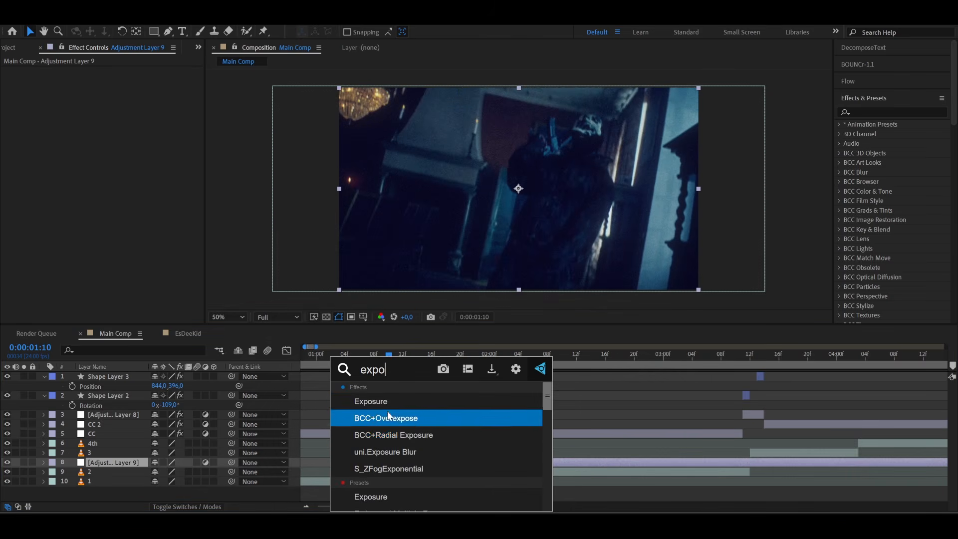
left_click(374, 401)
- Move the new adjustment layer's start to 0:00:01:01 and add Exposure and Gamma Correction keyframes there
scroll(350, 465, "up", 3)
scroll(351, 465, "down", 5)
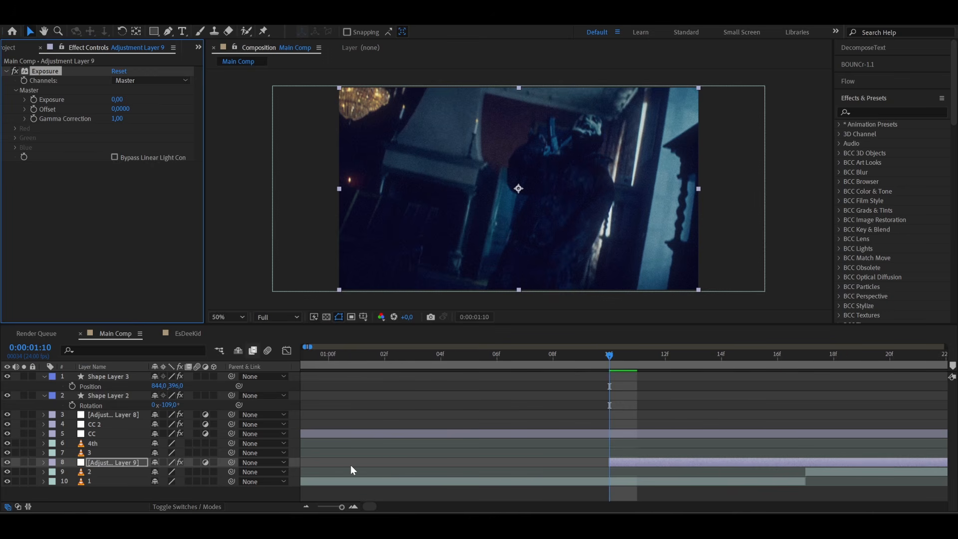
left_click_drag(420, 461, 389, 462)
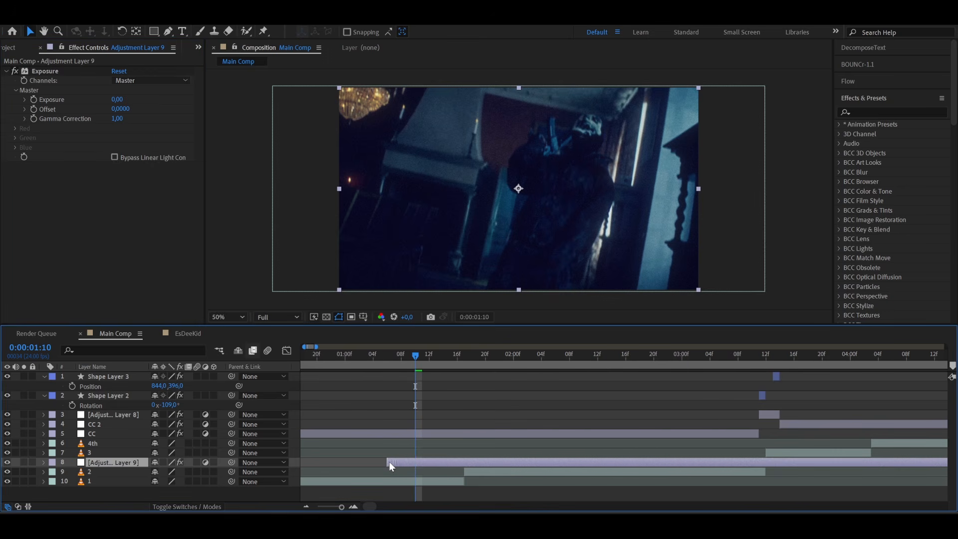
left_click(373, 355)
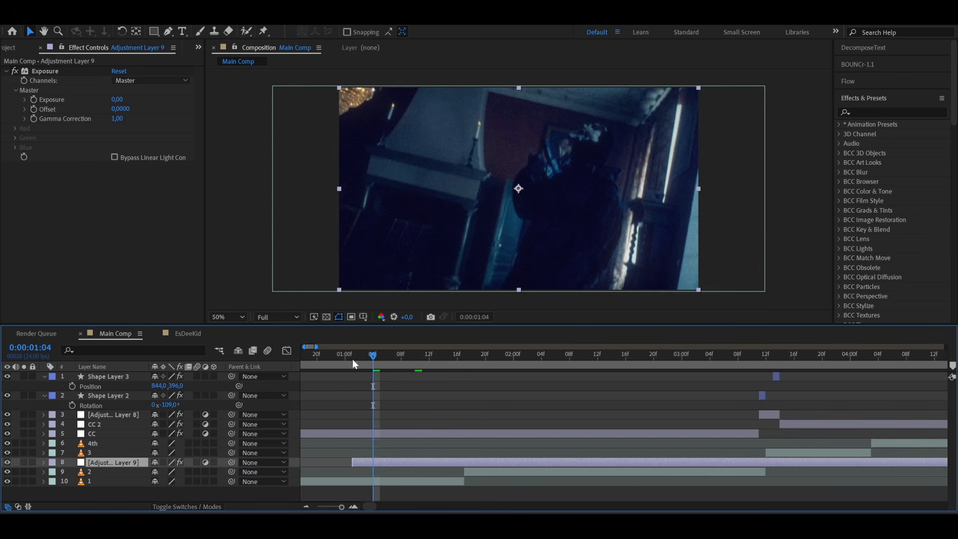
left_click(353, 355)
left_click(33, 98)
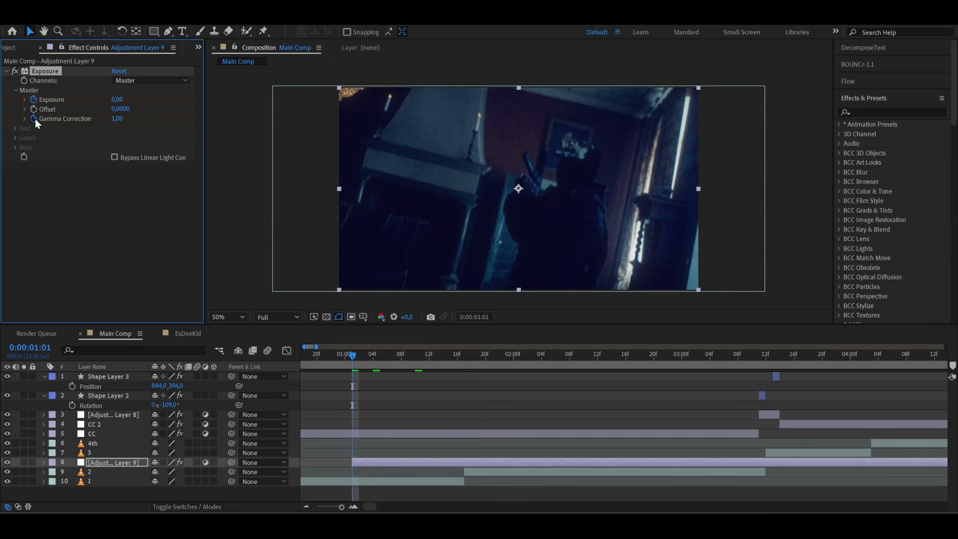
- Add Levels (Individual Controls) to the adjustment layer and keyframe its RGB Input White at 0:00:01:01
key("ctrl+space")
type("level")
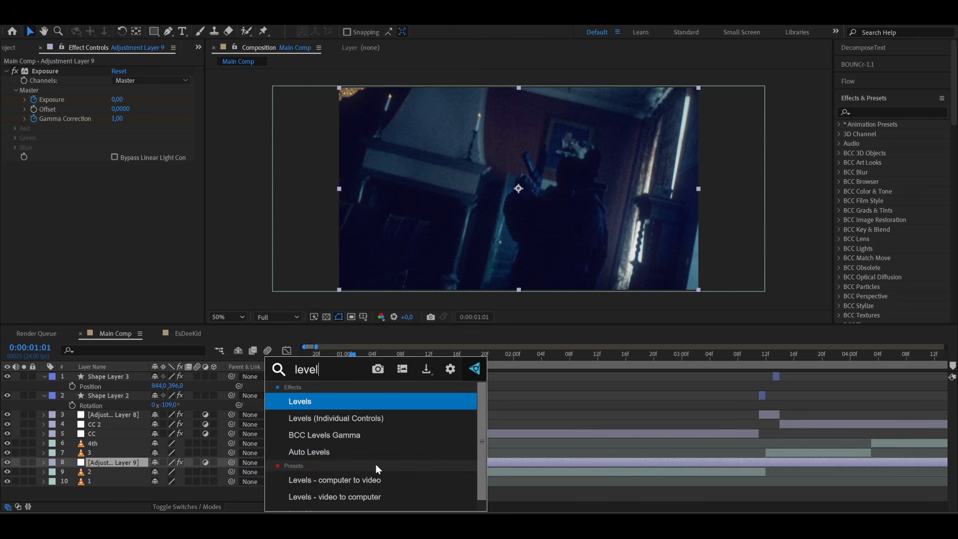
left_click(333, 419)
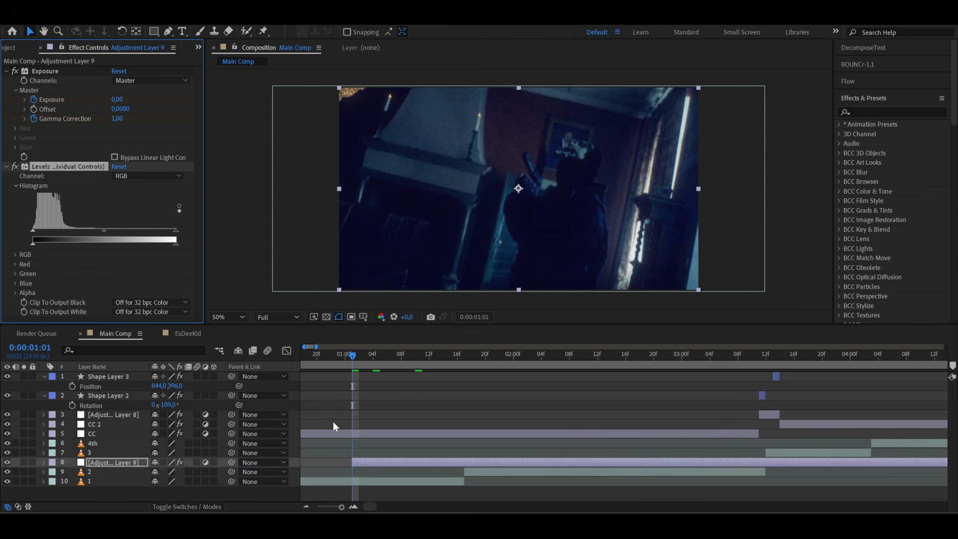
left_click(15, 255)
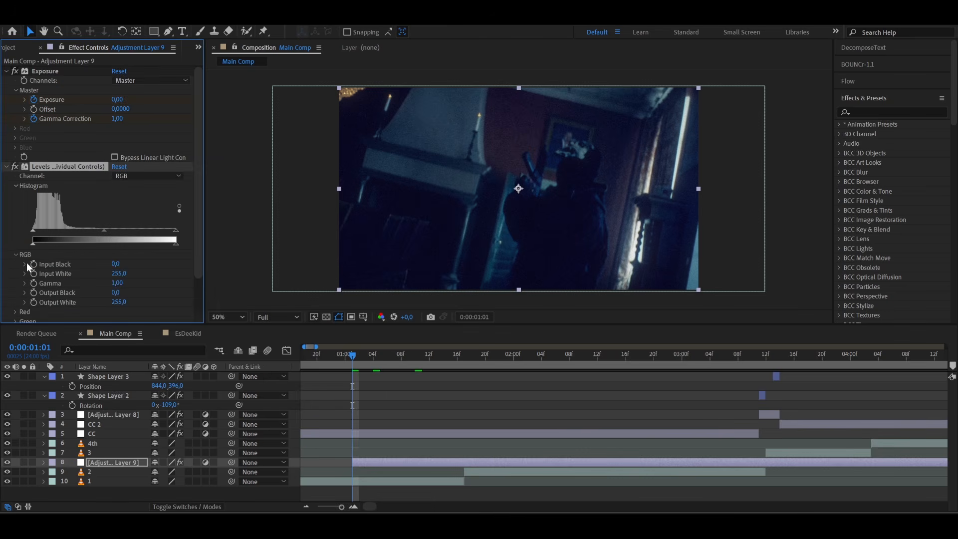
- Set the Levels Input White to 35 at 0:00:01:17, where clip 2 begins
left_click(463, 360)
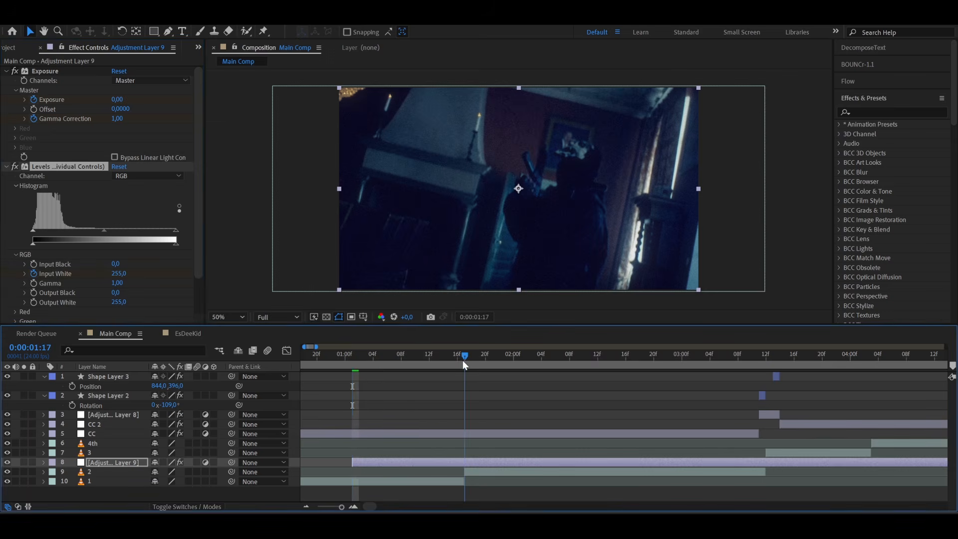
left_click(118, 274)
type("35")
key("Return")
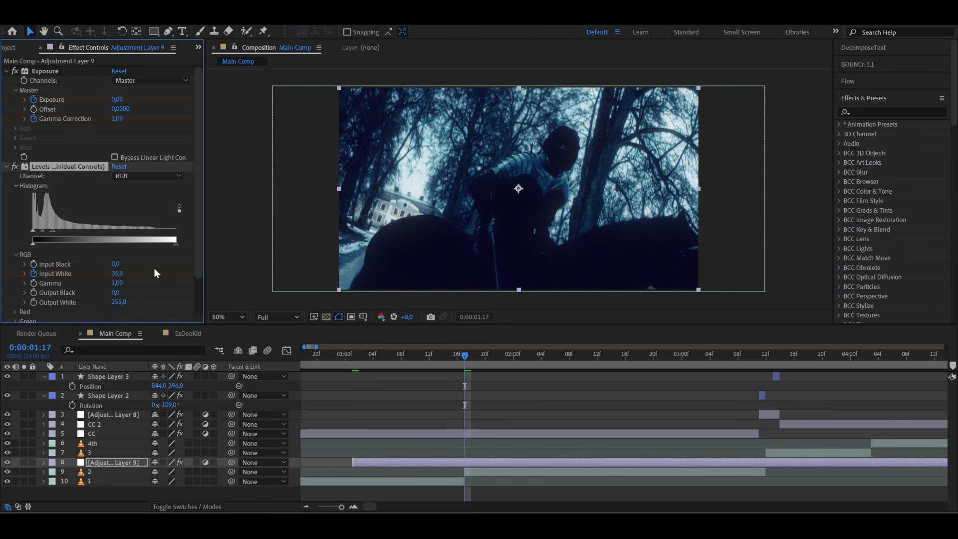
- Set Exposure to 3 and Gamma Correction to 1.30 at 0:00:01:17
left_click(117, 99)
type("3")
key("Return")
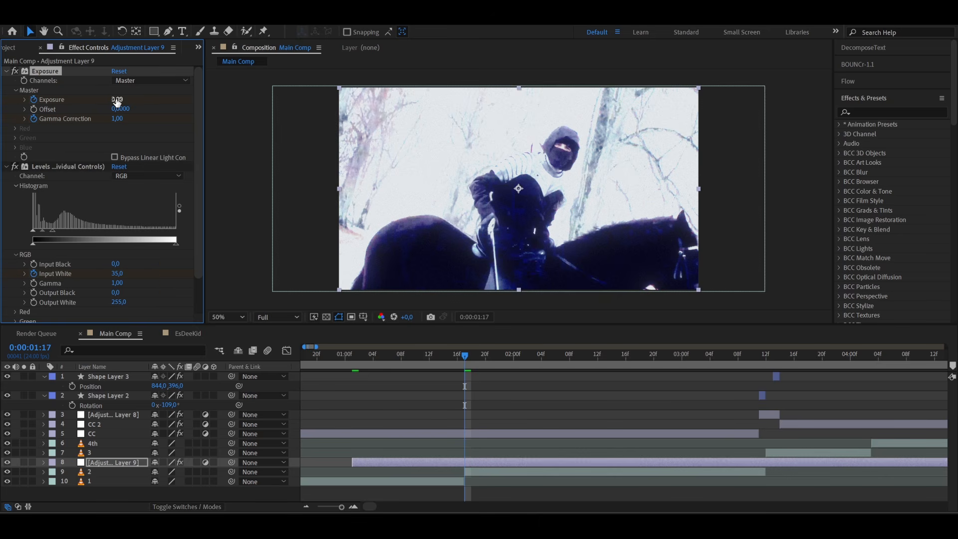
left_click(118, 118)
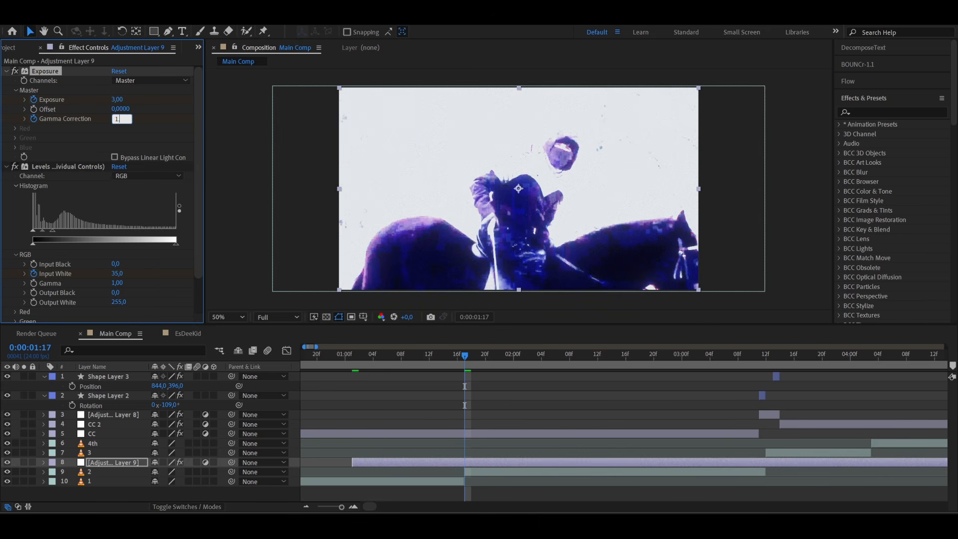
key("Return")
- Return the Levels Input White to 255 at 0:00:02:12
left_click_drag(466, 356, 597, 358)
left_click(115, 274)
type("255")
key("Return")
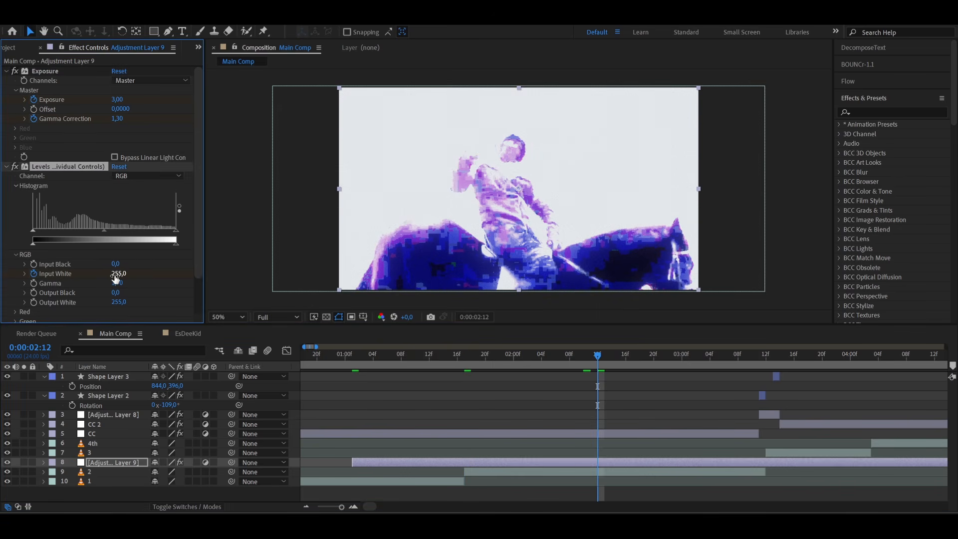
- Return Exposure to 0 and Gamma Correction to 1 at 0:00:02:12 on the adjustment layer
left_click(117, 100)
type("0")
key("Return")
left_click(117, 118)
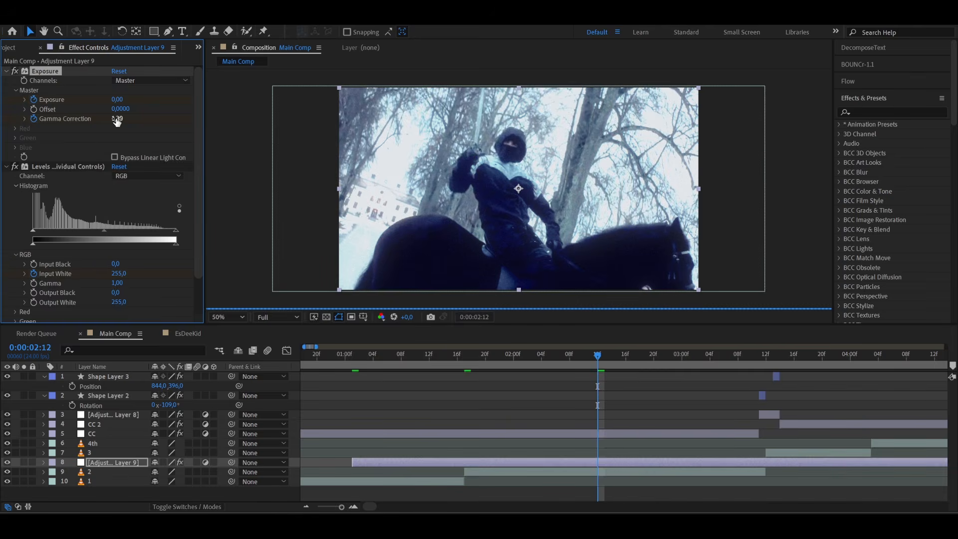
type("1")
key("Return")
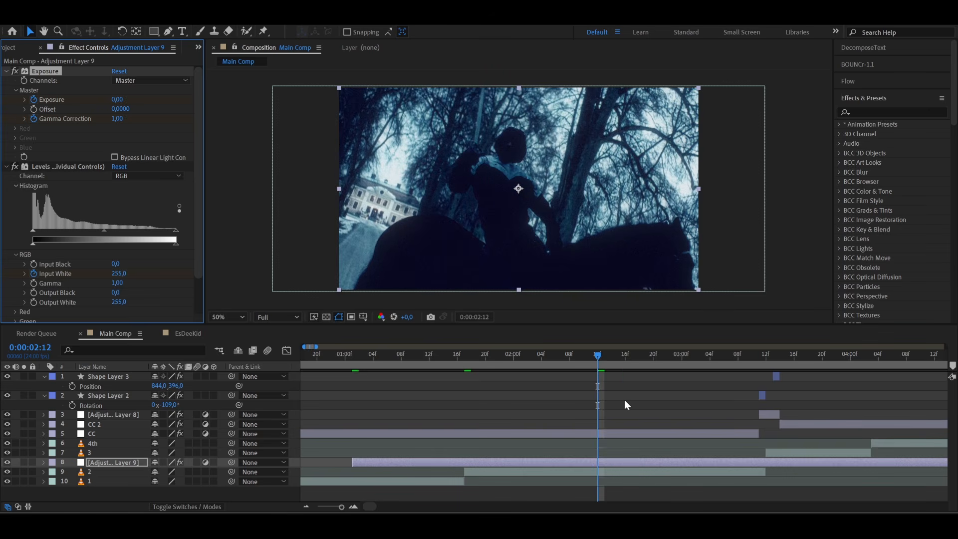
- End the adjustment layer at 0:00:02:12 and apply Easy Ease to all its Exposure, Gamma Correction and Input White keyframes
key("ctrl+shift+d")
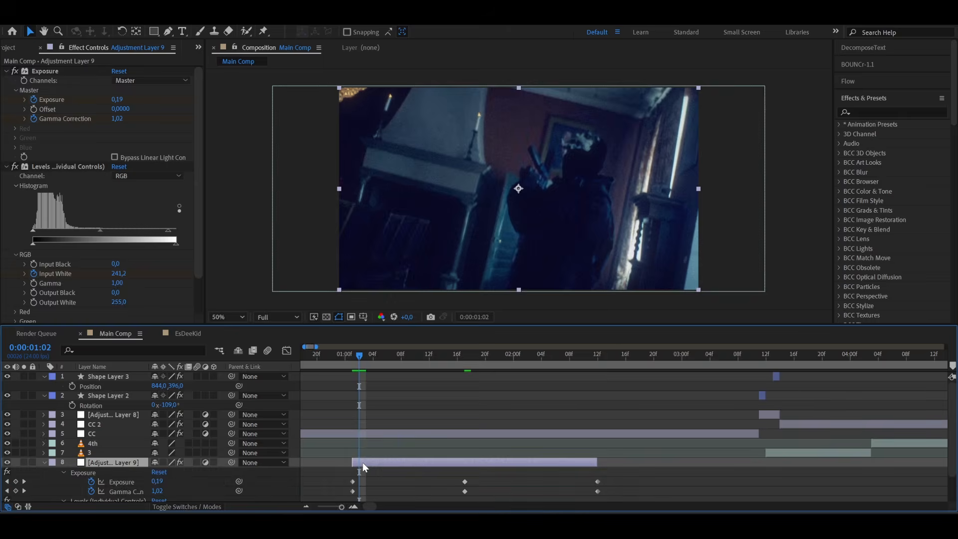
scroll(362, 462, "down", 2)
left_click(393, 363)
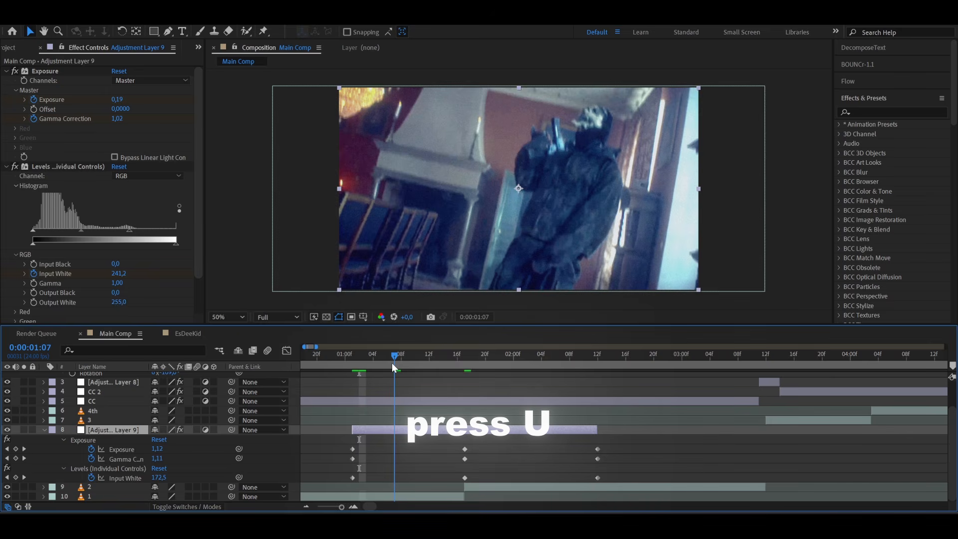
left_click_drag(394, 367, 415, 368)
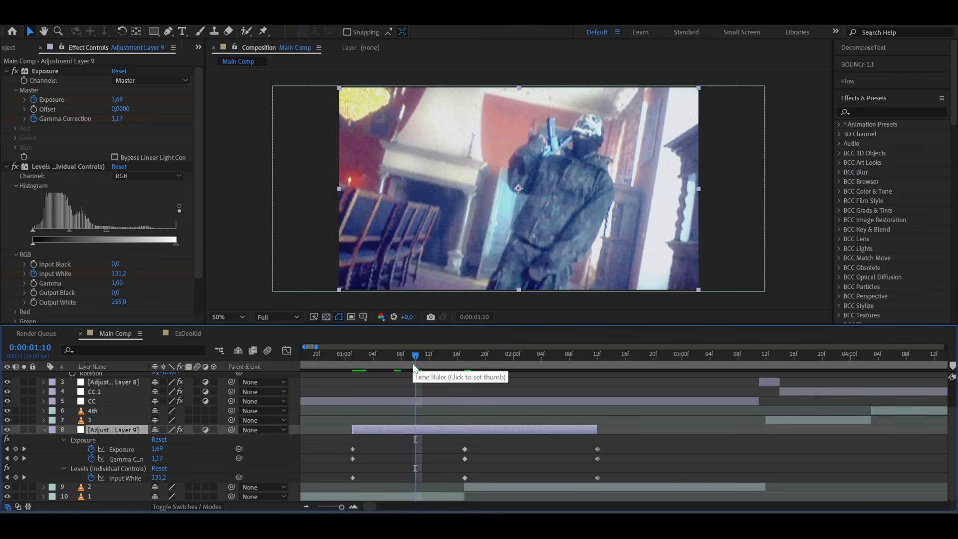
left_click_drag(325, 443, 625, 484)
key("F9")
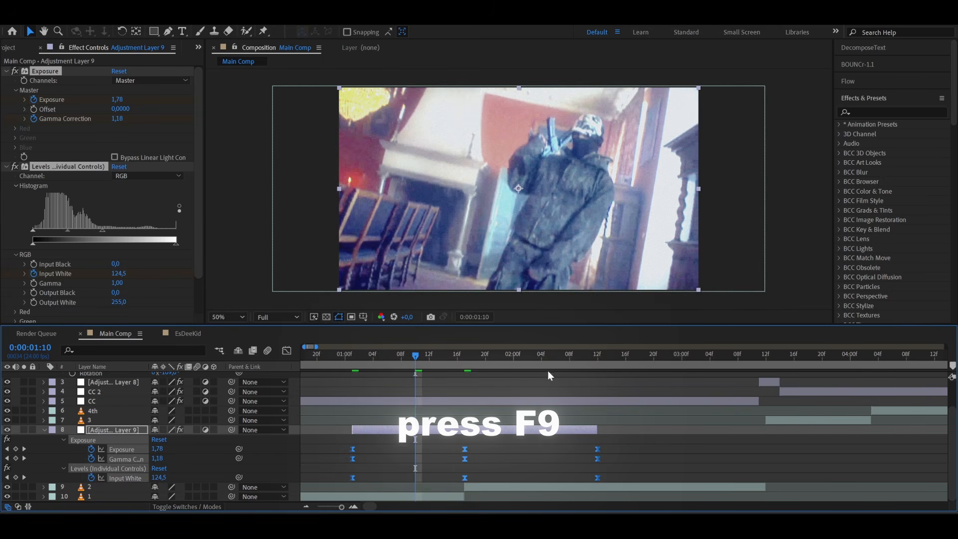
- Reshape the Input White value curve to drop steeply before the 0:00:01:17 keyframe and rise sharply right after it
left_click(444, 470)
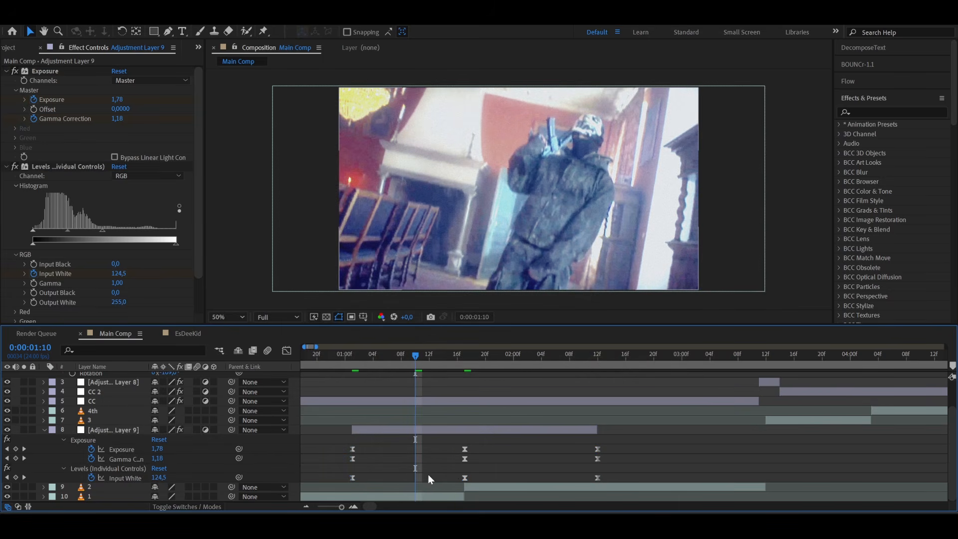
left_click(464, 478)
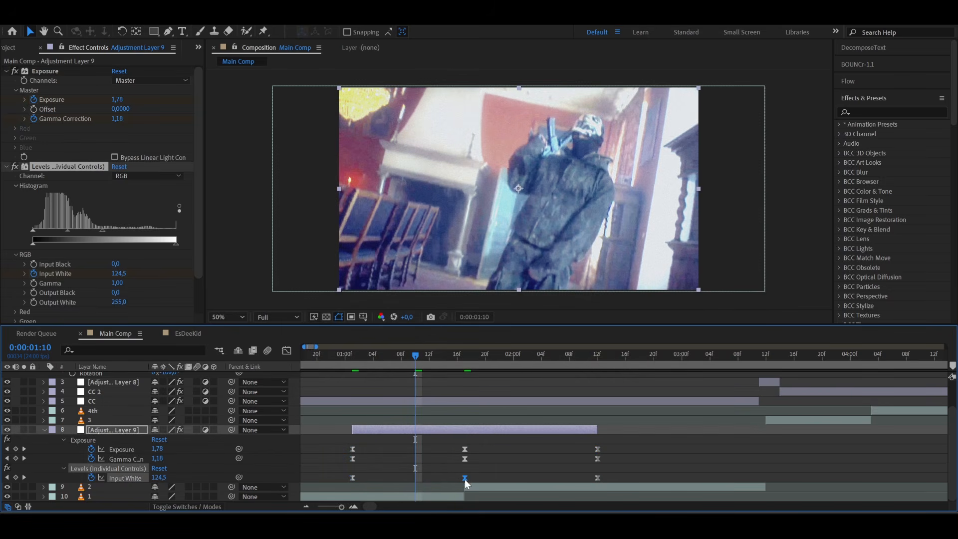
left_click(286, 351)
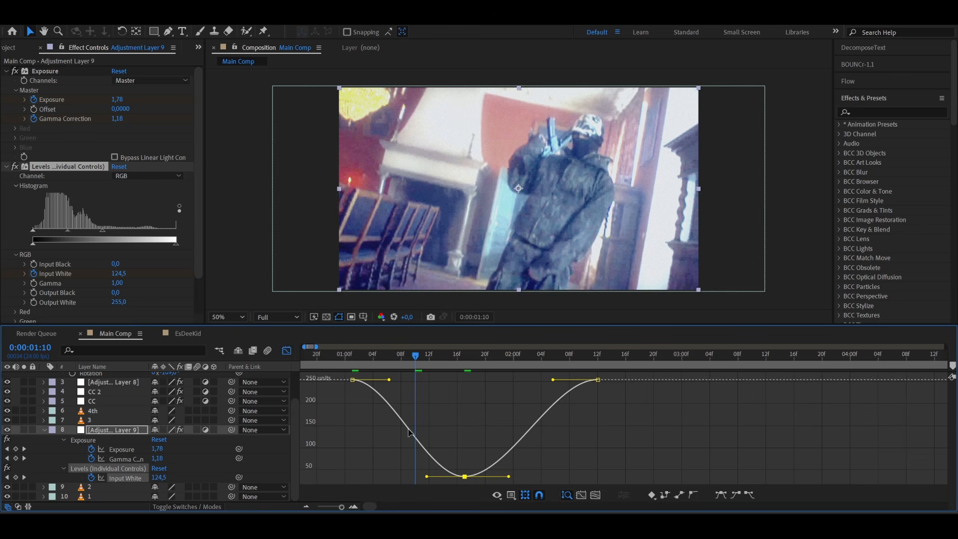
left_click_drag(389, 380, 421, 382)
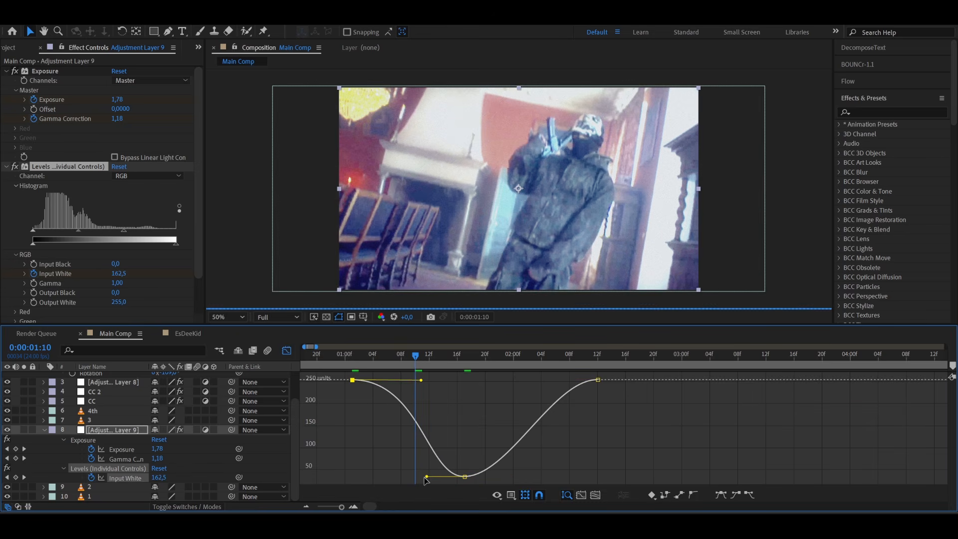
left_click_drag(425, 477, 399, 474)
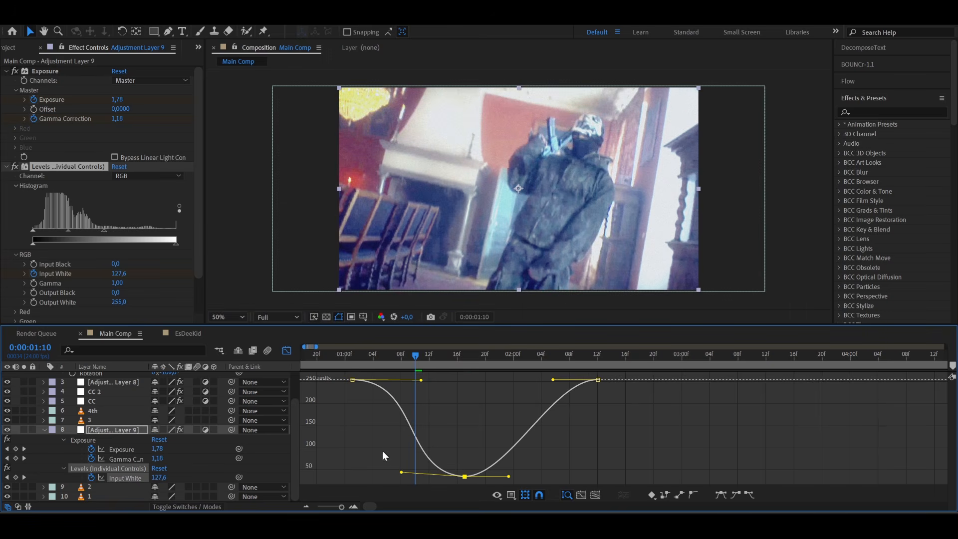
left_click_drag(413, 356, 467, 367)
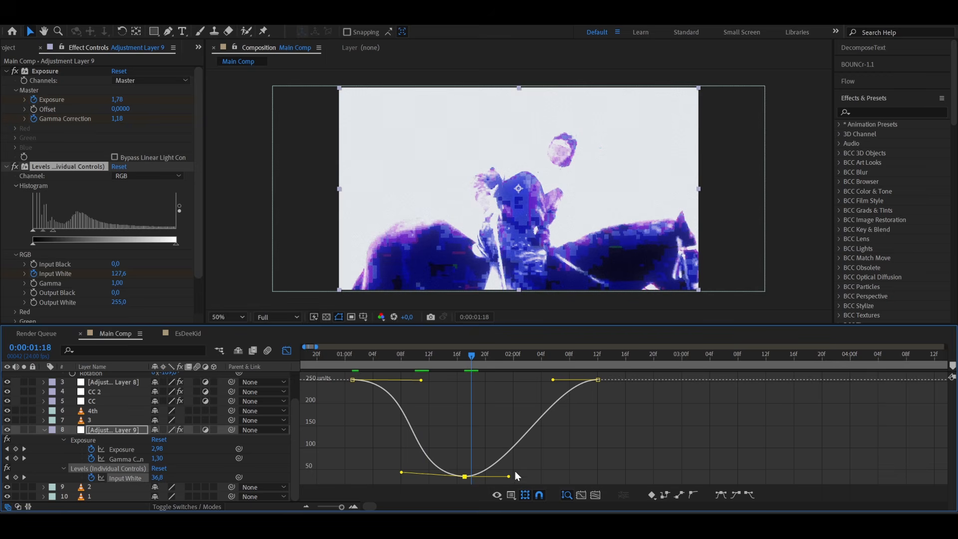
left_click_drag(508, 480, 478, 401)
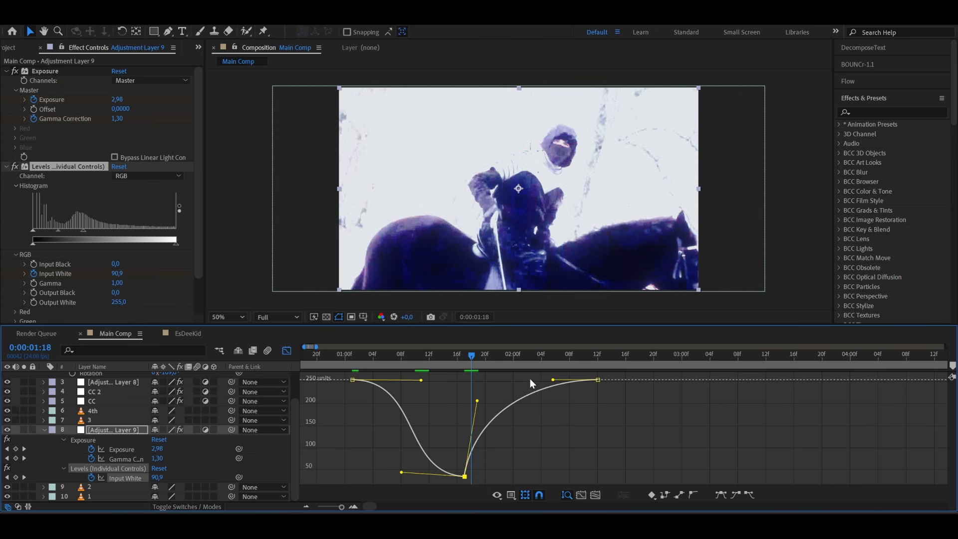
left_click(287, 351)
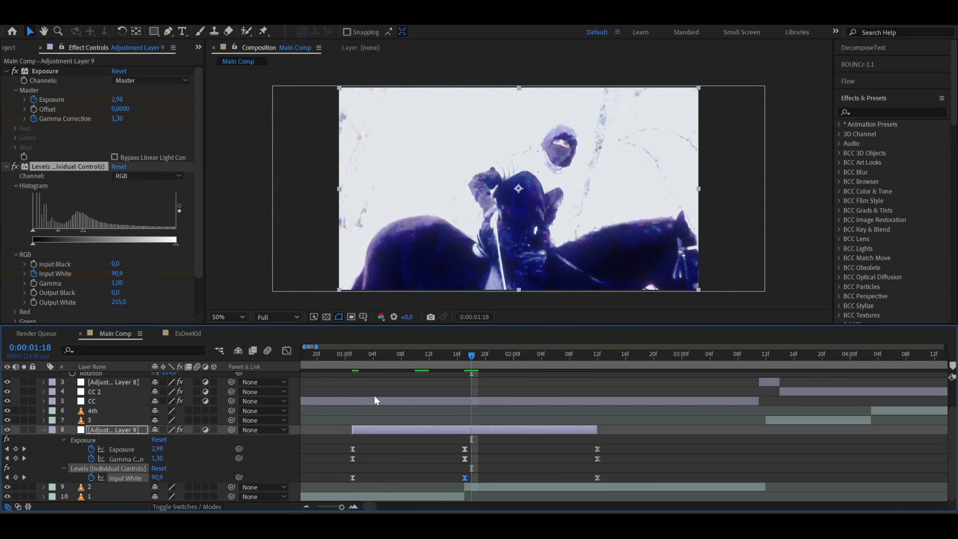
- Shape the Exposure value curve into a sharp peak at 0:00:01:17, with a slow build-up and a quick initial falloff
left_click(465, 449)
left_click(288, 351)
left_click(366, 481)
key("ctrl+a")
left_click_drag(389, 477, 454, 469)
left_click_drag(509, 379, 477, 427)
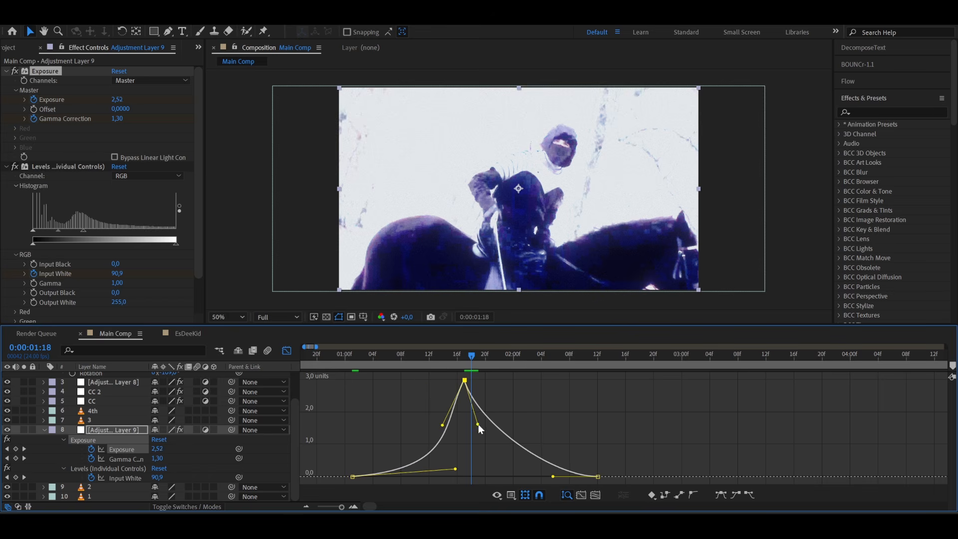
- Preview the overexposed transition between clips 1 and 2
left_click(347, 364)
left_click_drag(348, 369, 485, 353)
left_click(285, 352)
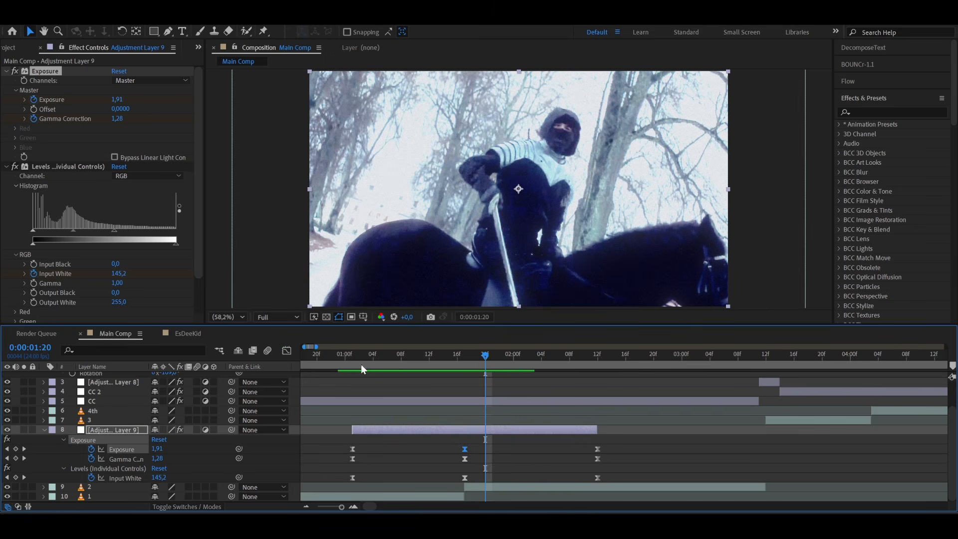
scroll(514, 422, "down", 3)
left_click_drag(403, 360, 330, 373)
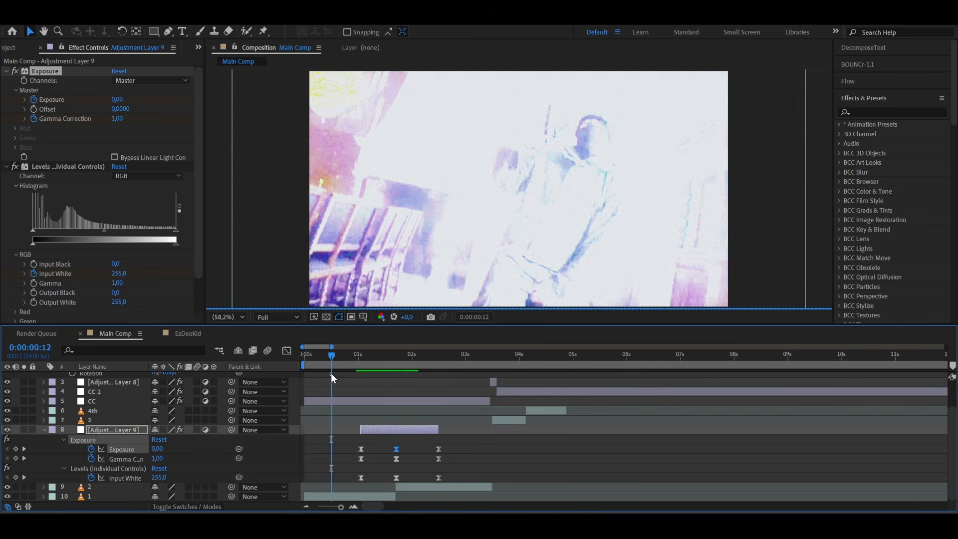
scroll(301, 413, "up", 3)
- Switch to YouTube, examine the grainy blue shot at 0:39 in the RockWave video, and return to After Effects
key("alt+Tab")
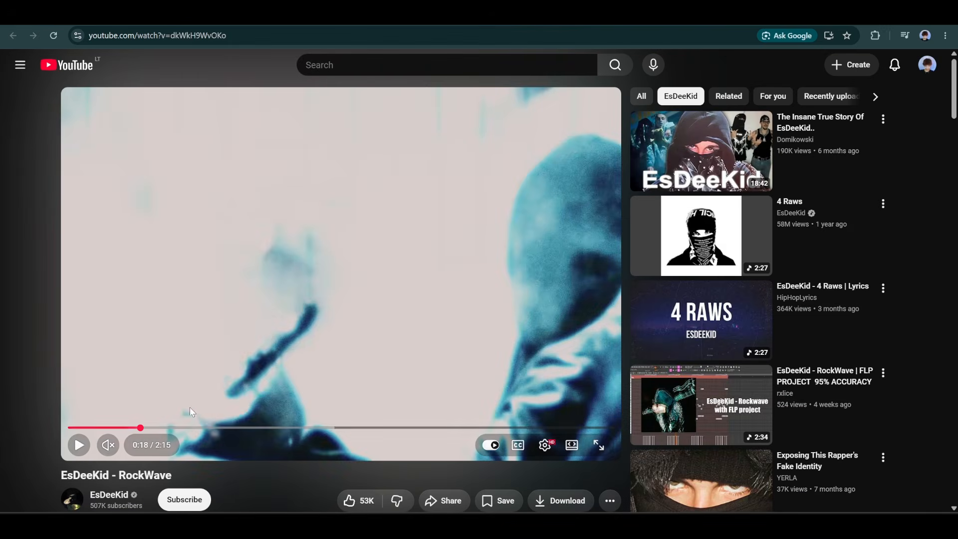
left_click(227, 429)
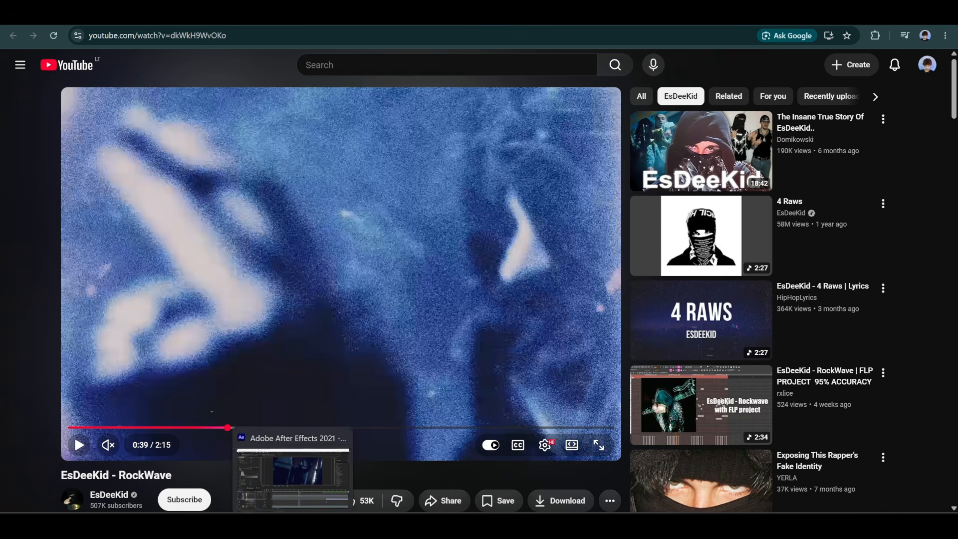
left_click(293, 527)
- Split clip 3 at 0:00:04:01
scroll(544, 462, "right", 15)
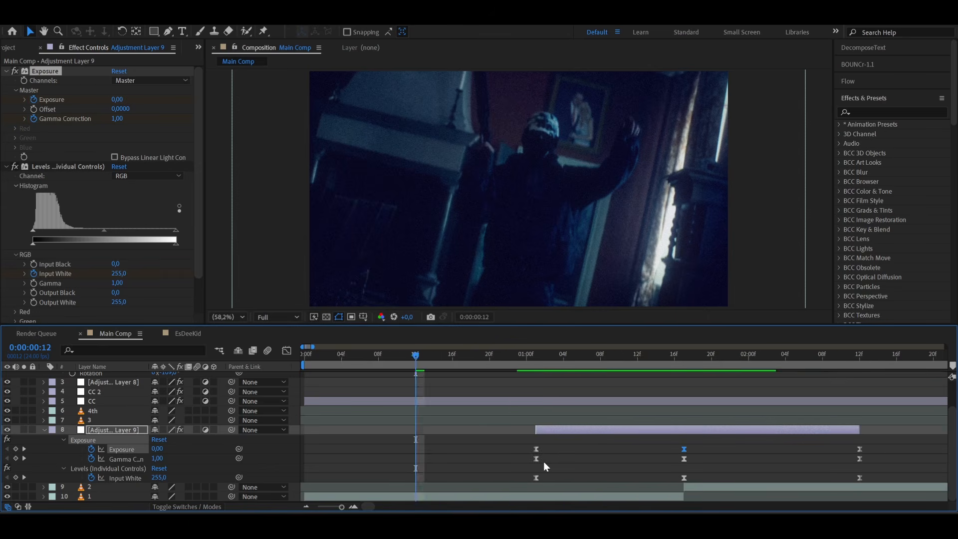
scroll(543, 462, "right", 2)
left_click(430, 360)
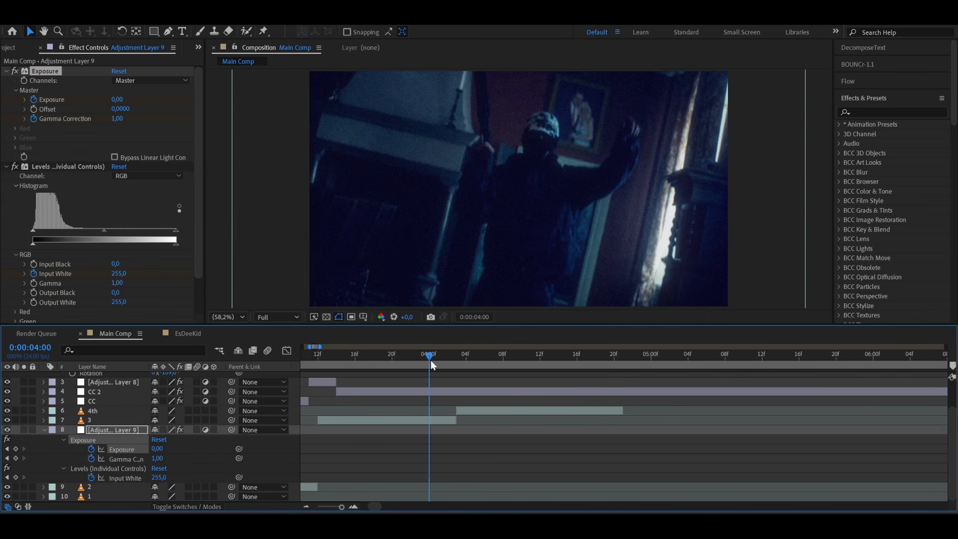
scroll(430, 360, "up", 3)
left_click(430, 358)
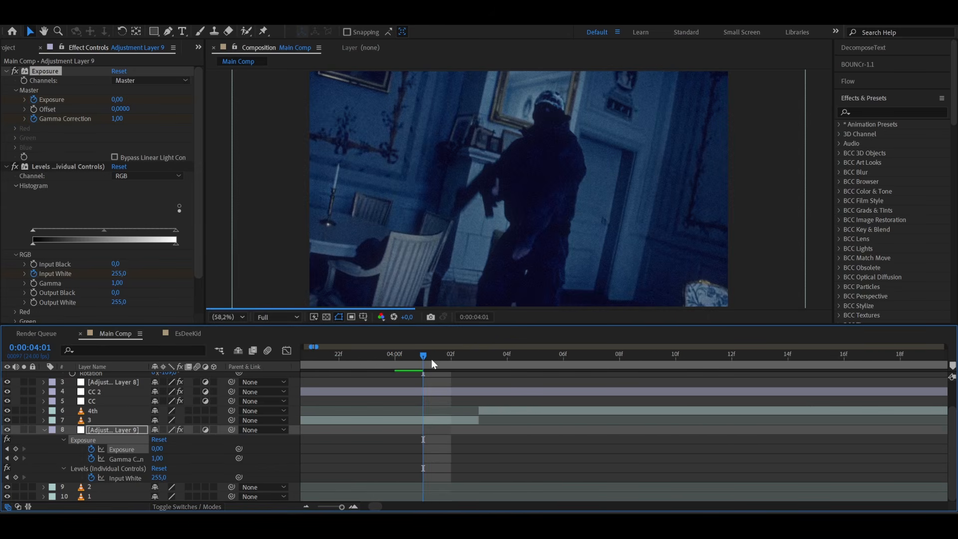
left_click(426, 424)
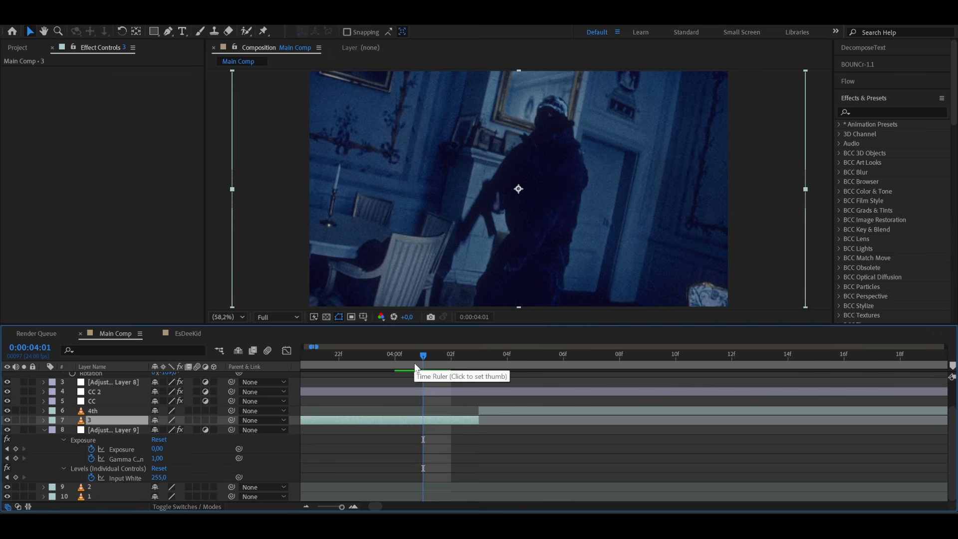
key("ctrl+shift+d")
- Alternate two-frame pieces by starting clip 4th at 0:00:04:01, clip 4 at 0:00:04:03 and the remainder of 4th at 0:00:04:05
left_click_drag(502, 411, 430, 415)
key("[")
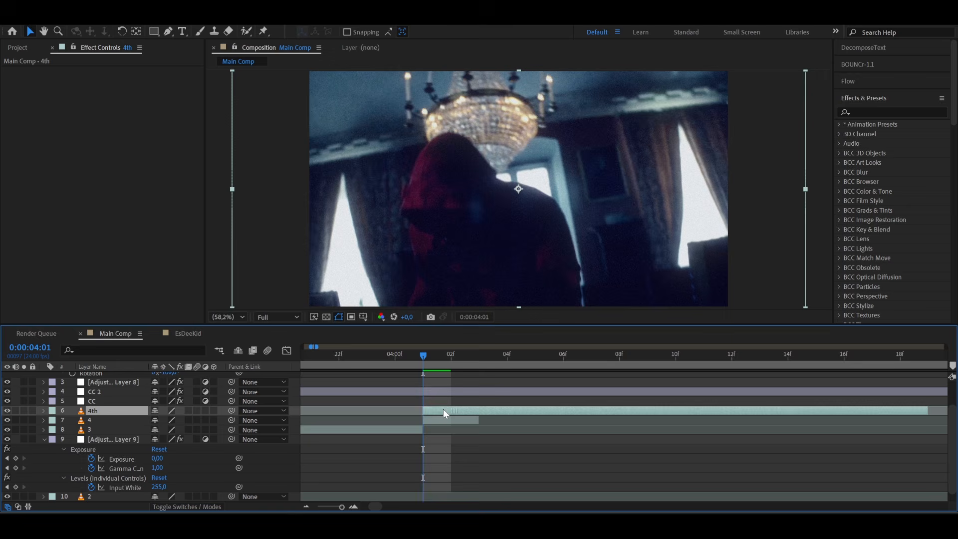
left_click_drag(451, 361, 423, 361)
key("ctrl+shift+d")
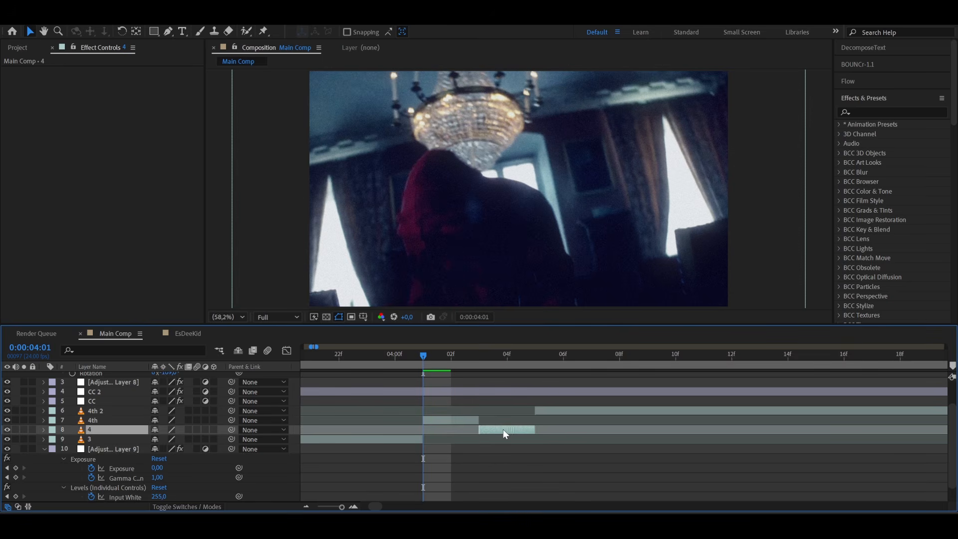
- Create an adjustment layer above clip 4th and apply Add Grain with the viewing mode Final Output
left_click(432, 420)
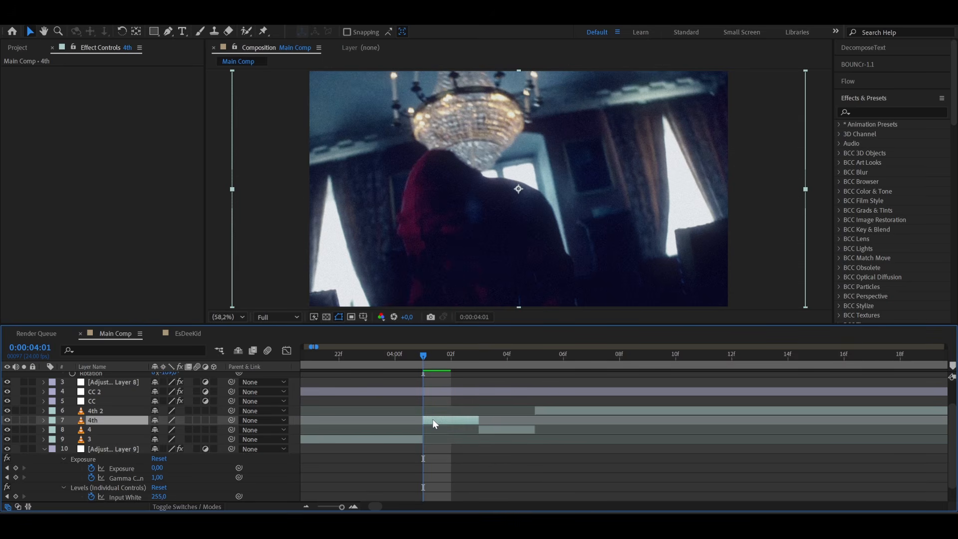
key("ctrl+alt+y")
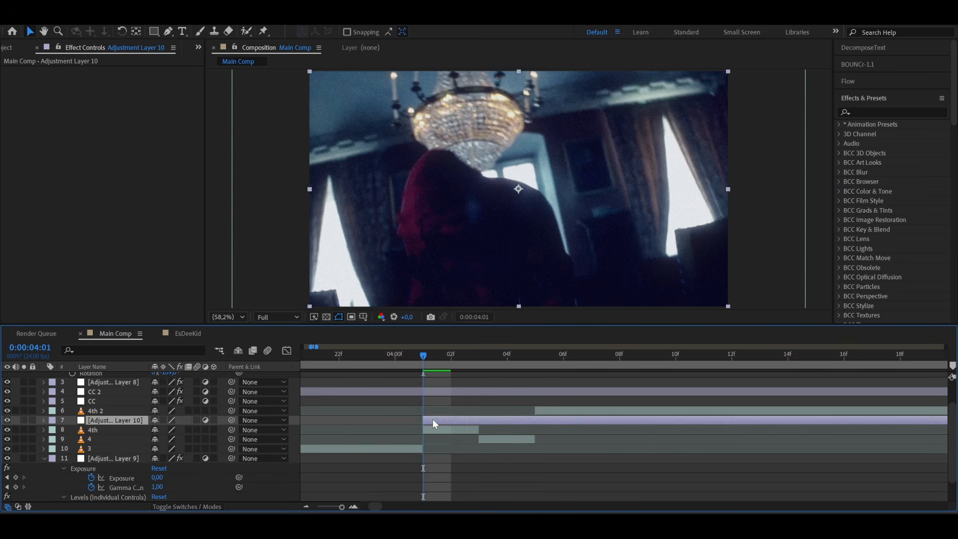
key("ctrl+space")
type("add")
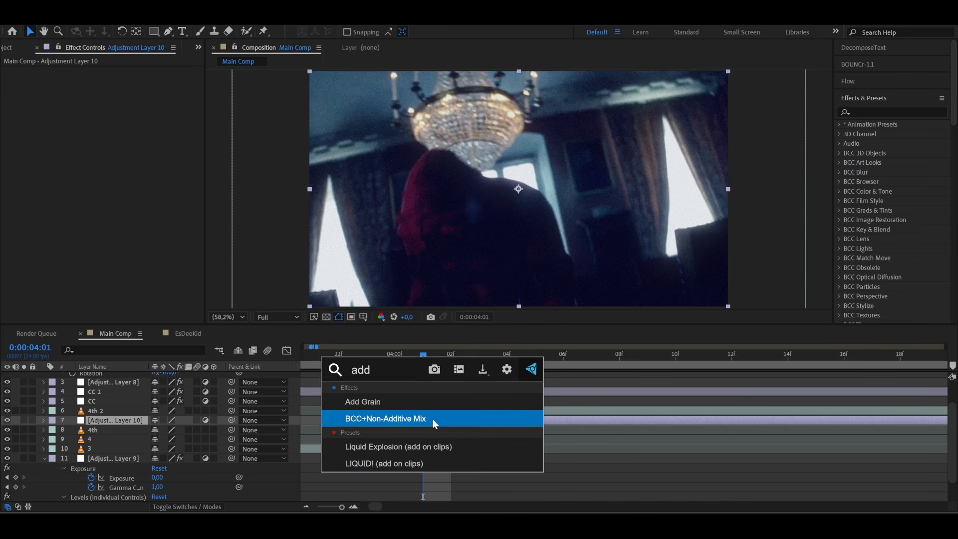
left_click(408, 402)
left_click(133, 80)
left_click(130, 122)
- Set the grain's Intensity to 2.6, Size to 0.5 and Softness to 2, and make it monochromatic
left_click_drag(118, 119, 125, 119)
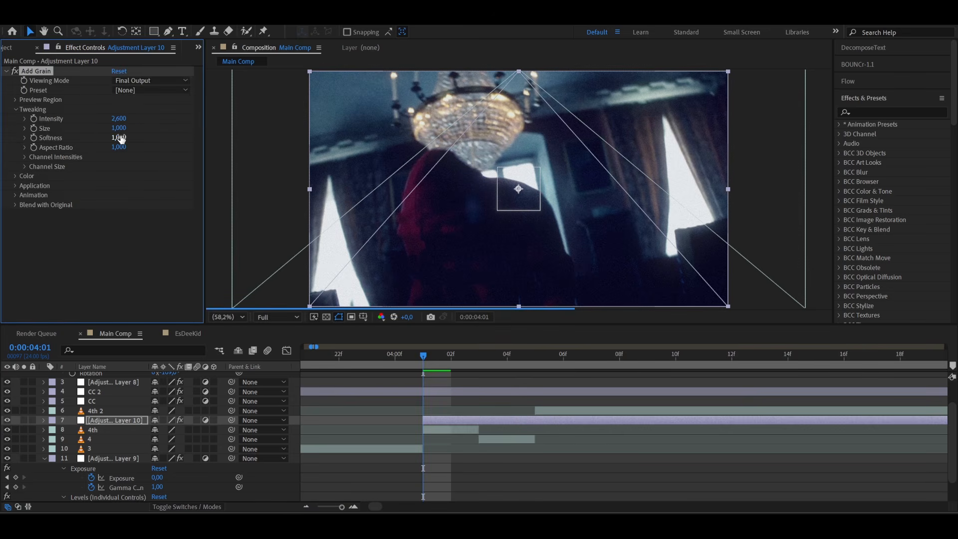
left_click_drag(119, 128, 113, 128)
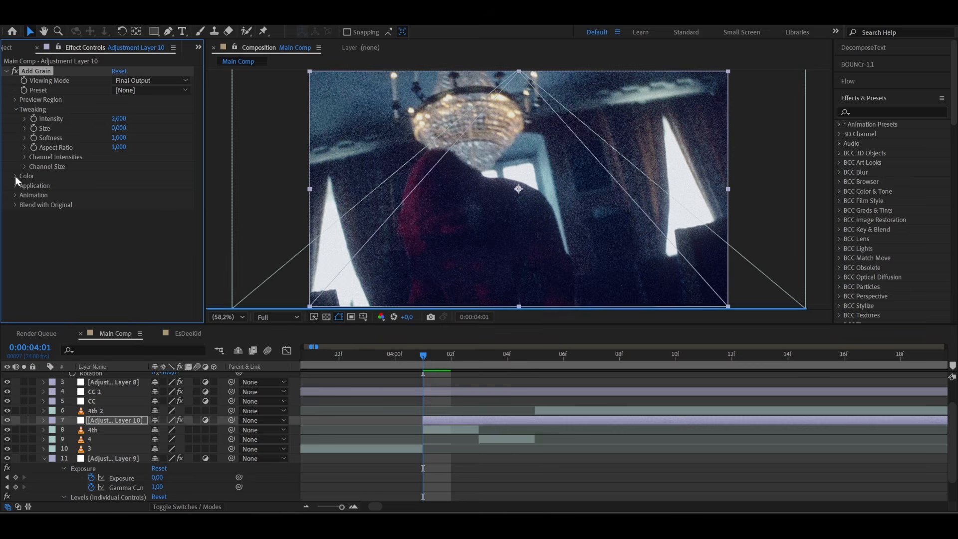
left_click(15, 176)
left_click(115, 185)
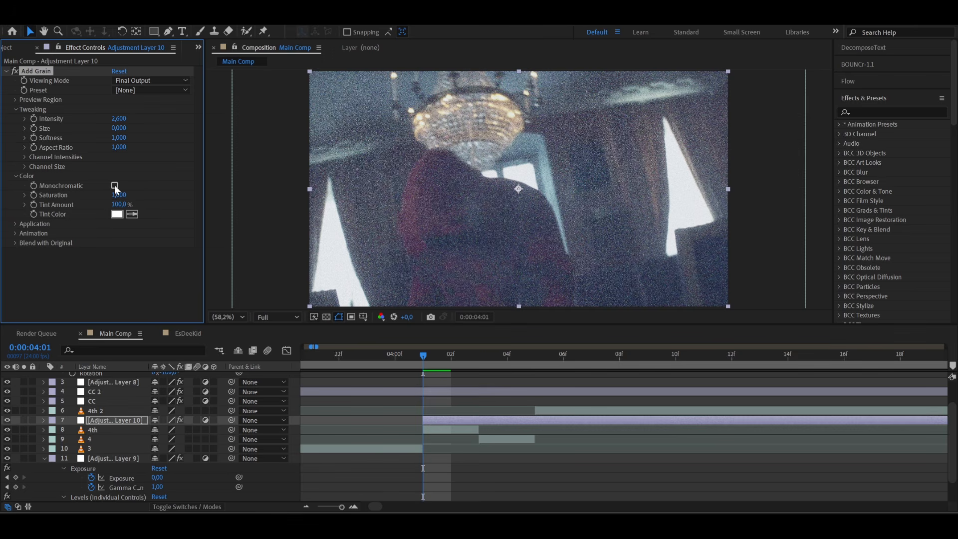
left_click(118, 129)
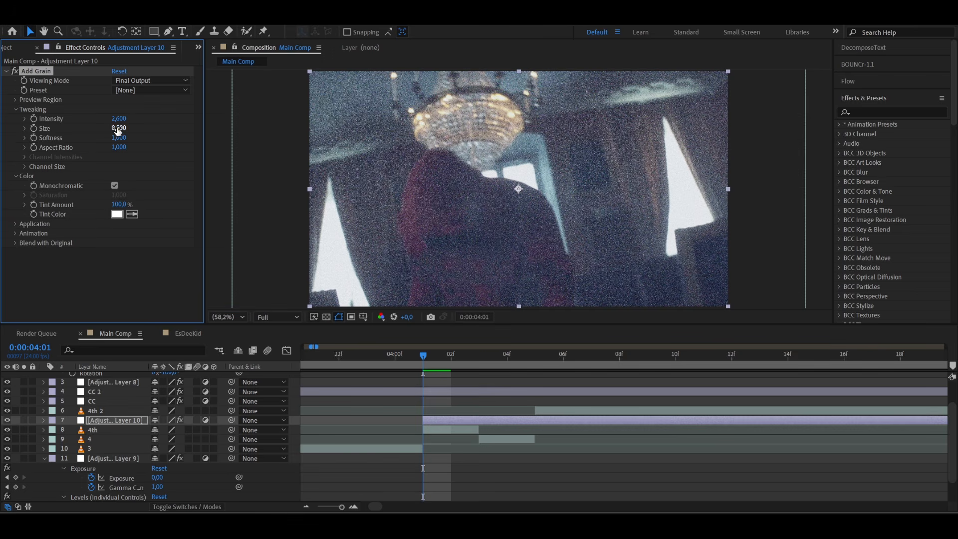
left_click(119, 137)
key("Return")
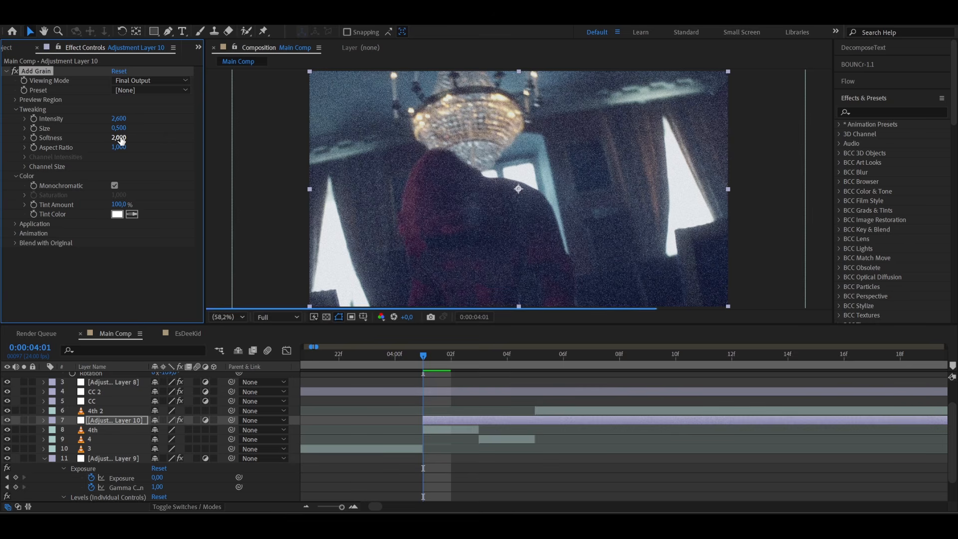
- Add Hue/Saturation to the grain adjustment layer and set Master Lightness to 12
key("ctrl+space")
type("hue")
left_click(377, 403)
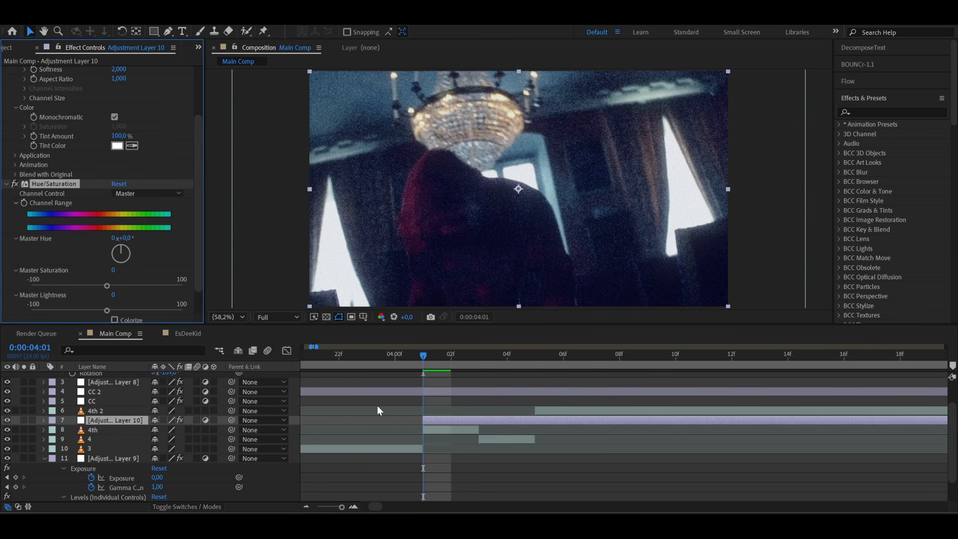
type("10")
key("Return")
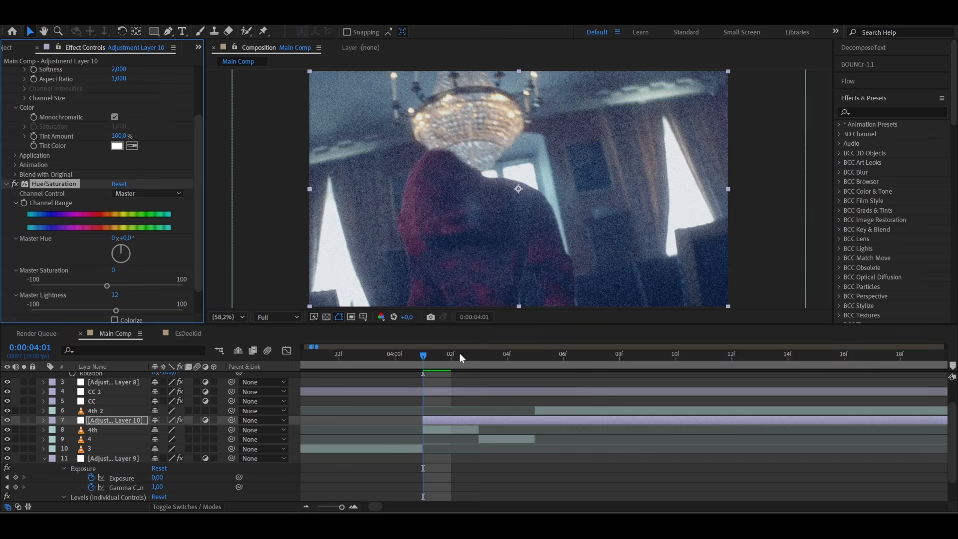
- Check the RockWave reference frame in the browser, return to Main Comp and add Camera Lens Blur to the grain adjustment layer
left_click(194, 526)
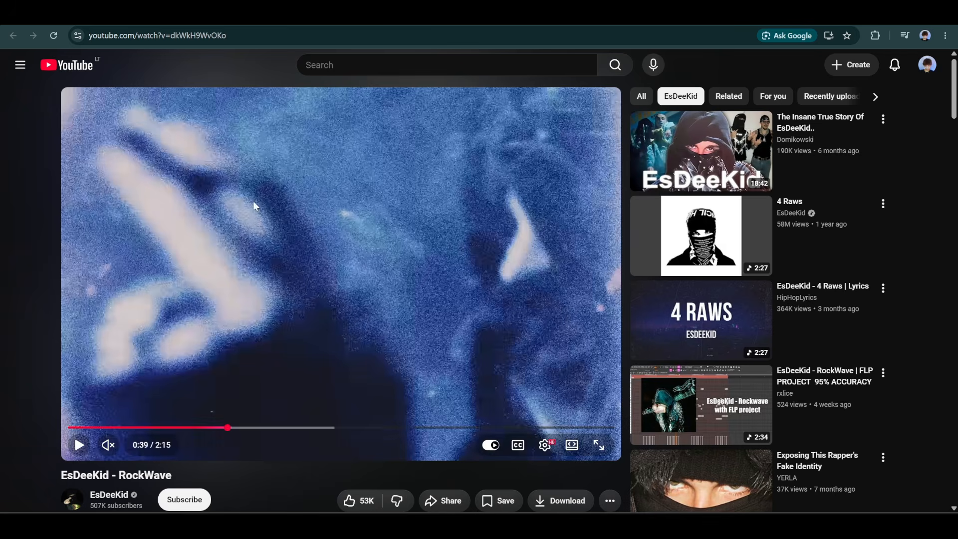
left_click(294, 526)
left_click(440, 423)
key("ctrl+space")
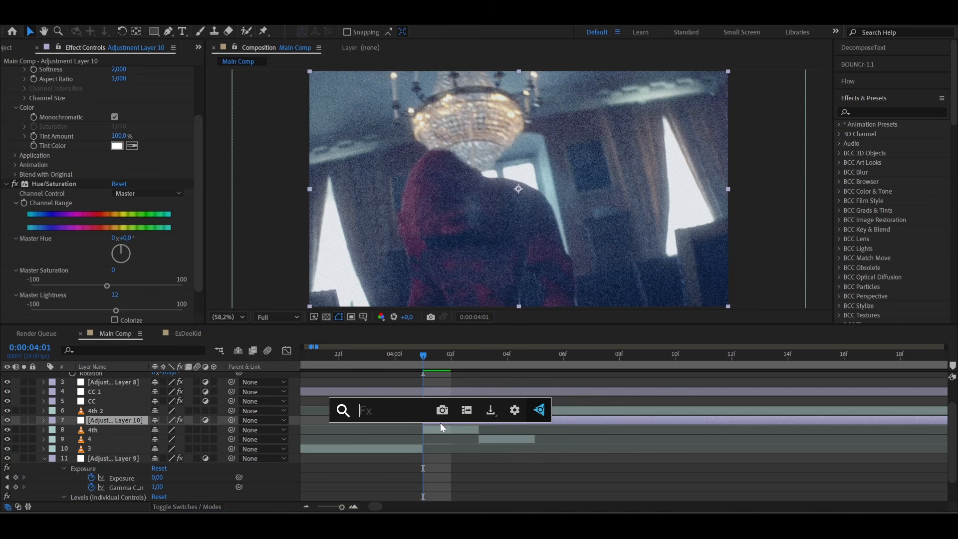
type("camer")
key("Return")
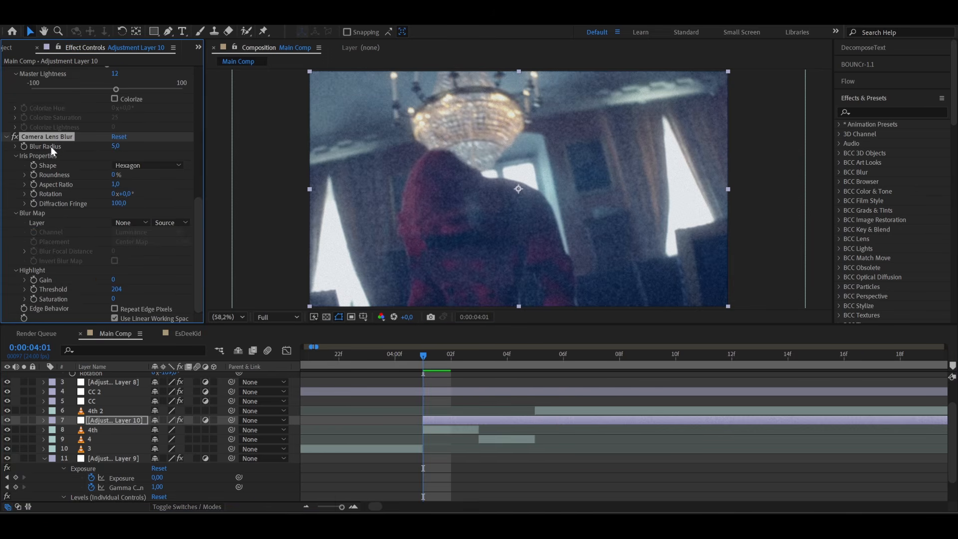
- Add Unsharp Mask to the grain adjustment layer with Amount 227 and Radius 5, and preview it over the alternating clips
key("ctrl+space")
type("unsh")
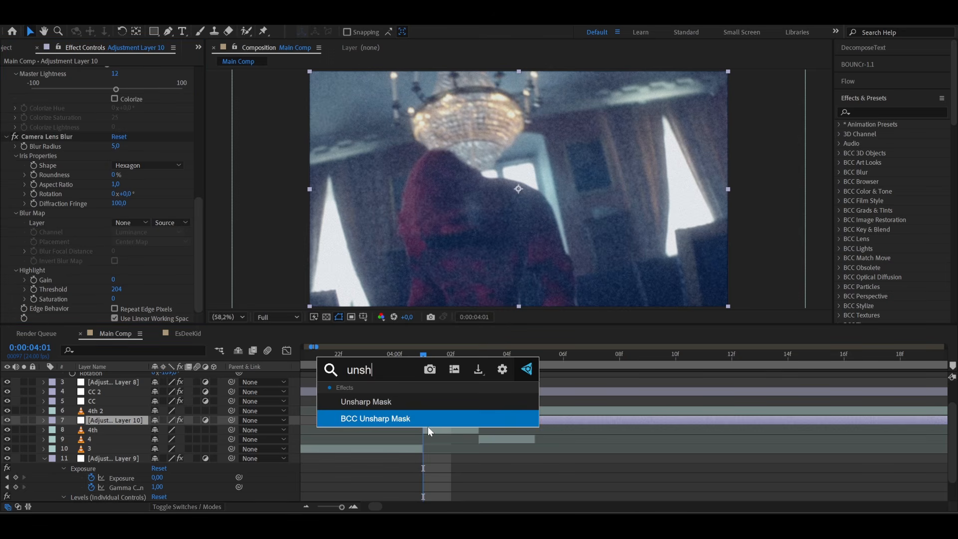
left_click(369, 402)
left_click_drag(134, 298, 159, 299)
left_click(118, 308)
type("3")
key("Return")
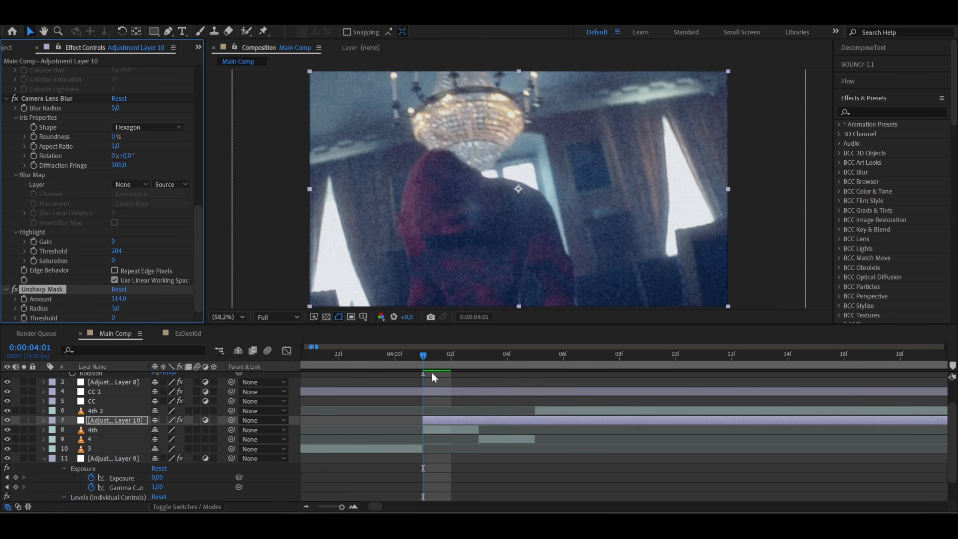
left_click_drag(158, 301, 180, 300)
left_click_drag(114, 309, 125, 308)
left_click(450, 357)
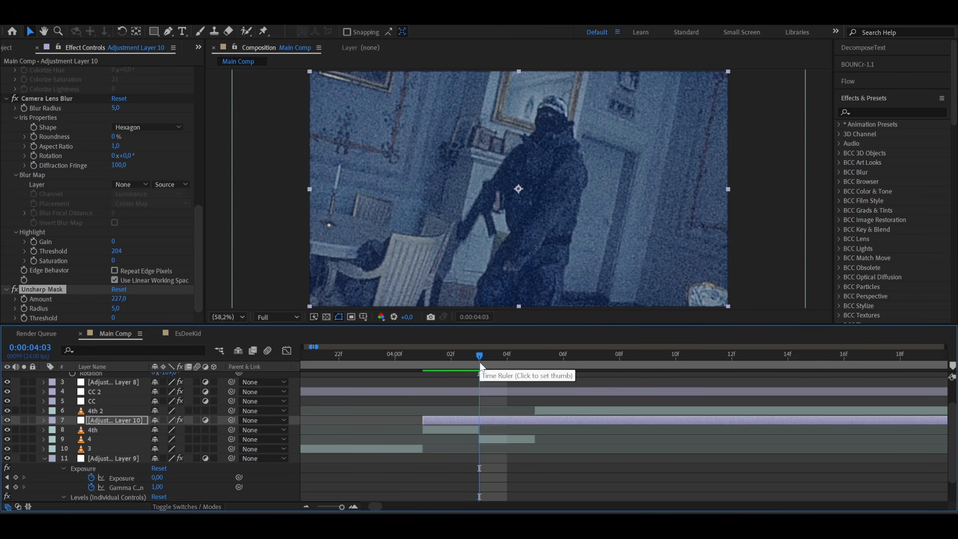
left_click(507, 363)
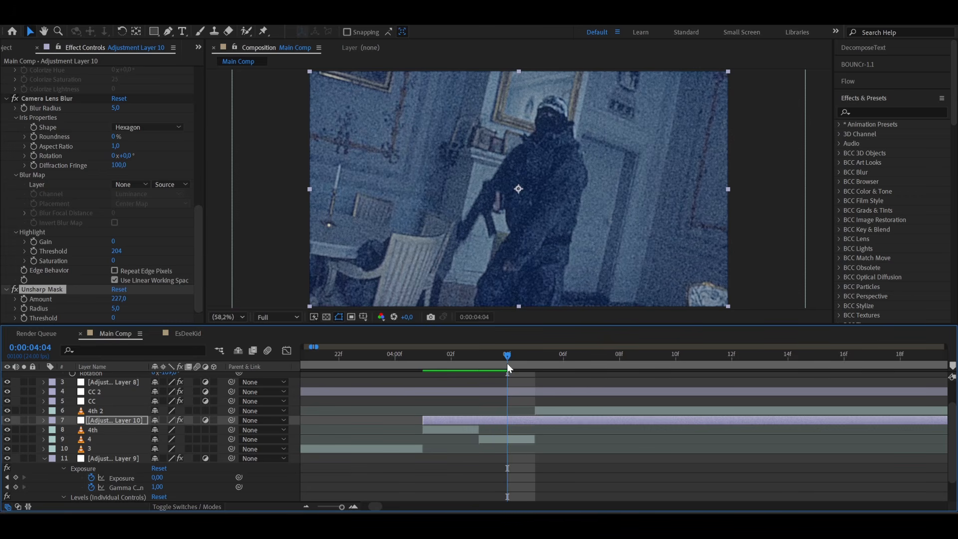
- Add the Exposure effect to the grain adjustment layer with Exposure 3.26 and Gamma Correction 1.14
key("ctrl+space")
type("expo")
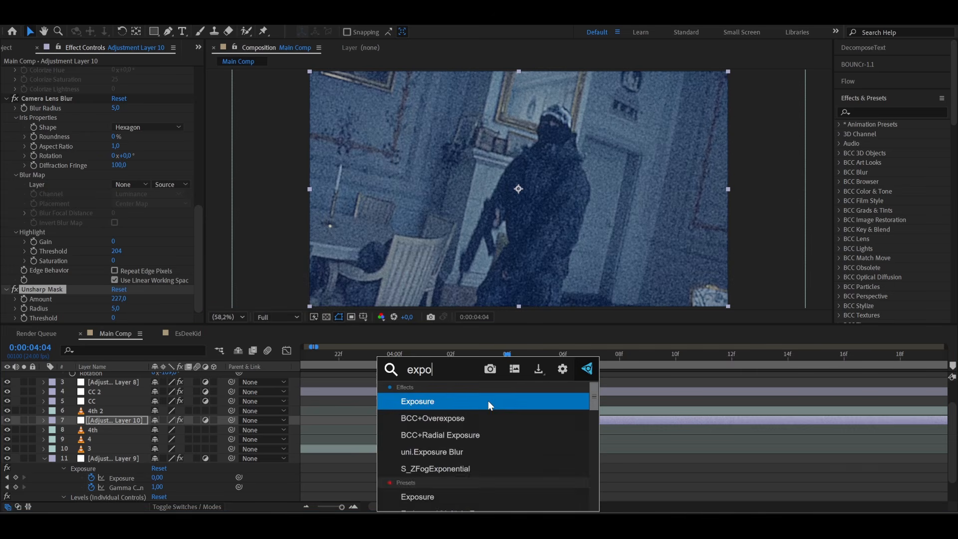
left_click(488, 400)
left_click_drag(115, 261, 176, 261)
left_click_drag(114, 280, 204, 255)
- Add Levels to the grain adjustment layer and lower Input White to 198.9
key("ctrl+space")
type("lev")
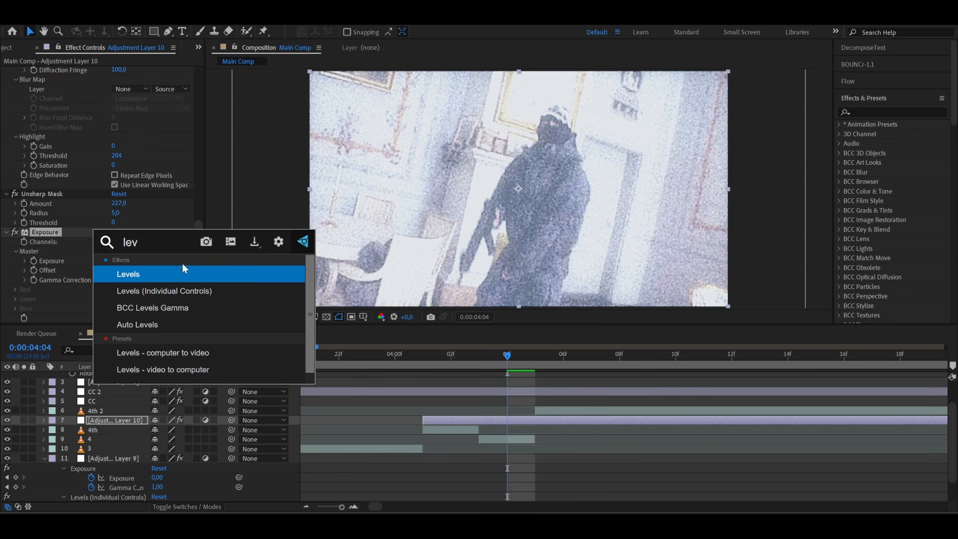
key("Return")
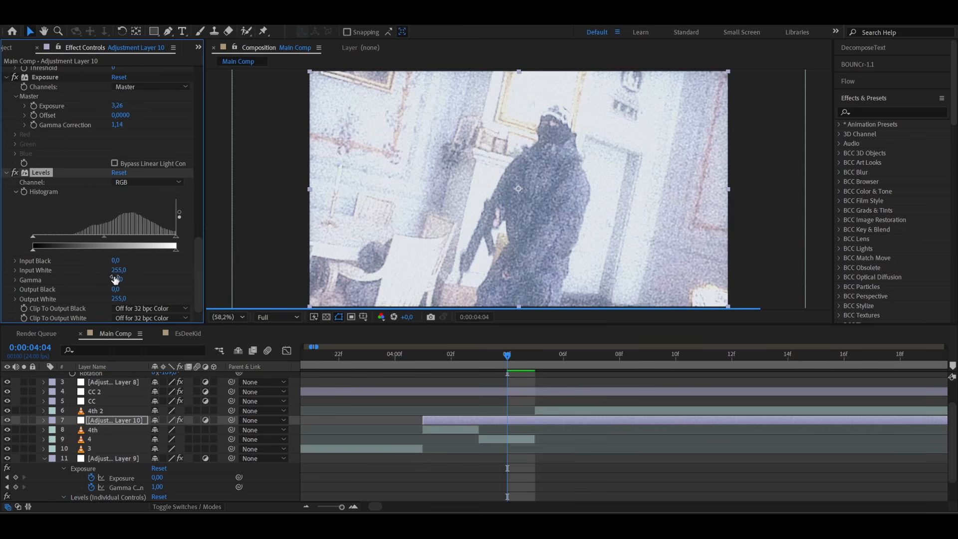
left_click_drag(118, 270, 91, 270)
- Check the frame at 0:00:04:02 and reduce the grain layer's Exposure value to 1.5
left_click(447, 365)
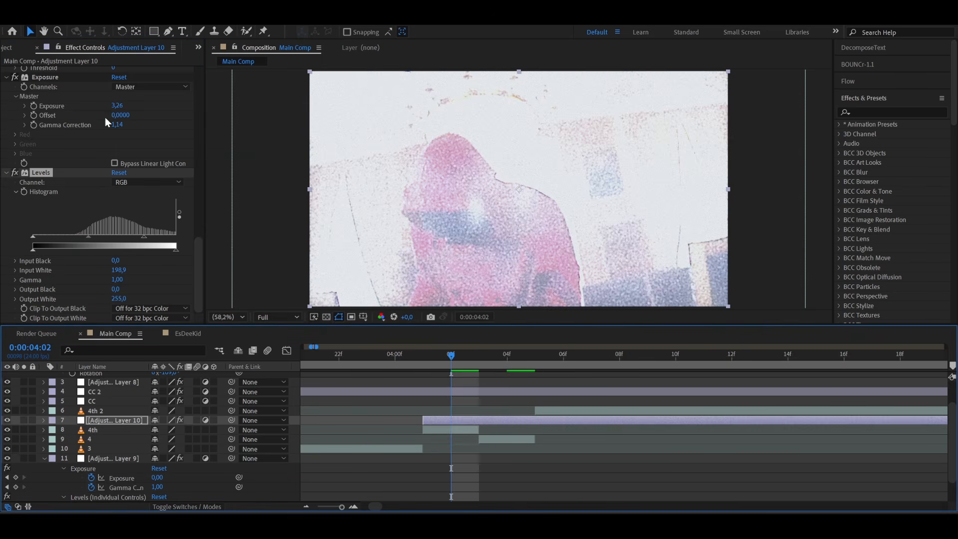
left_click(116, 106)
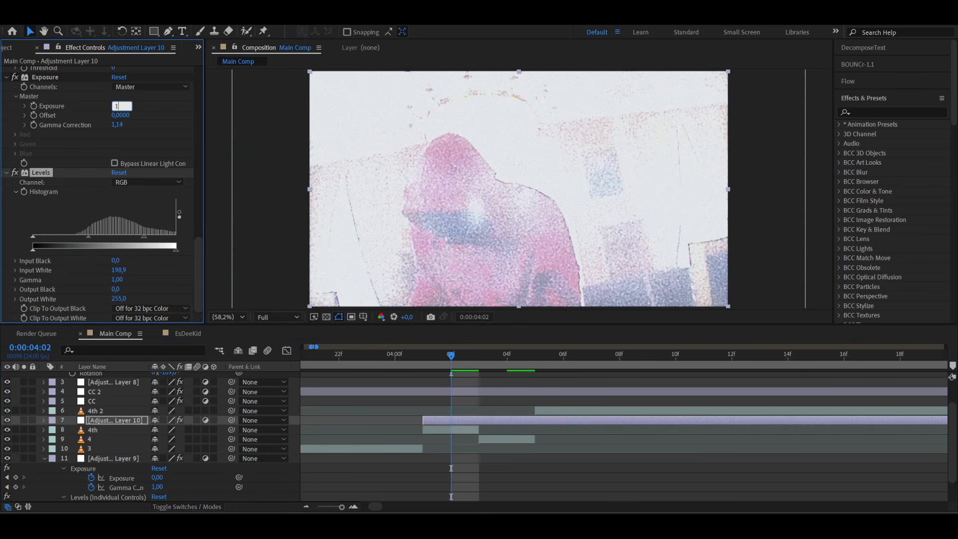
key("Return")
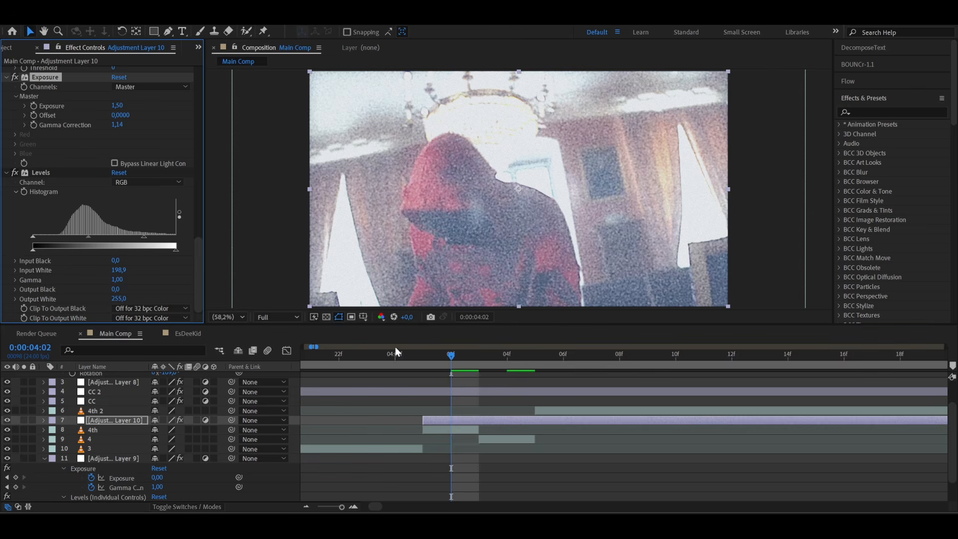
- At 0:00:04:04, add a second Hue/Saturation to the grain adjustment layer and set Master Saturation to -43
key("Page_Down")
key("Page_Down")
key("ctrl+space")
type("hue")
key("Return")
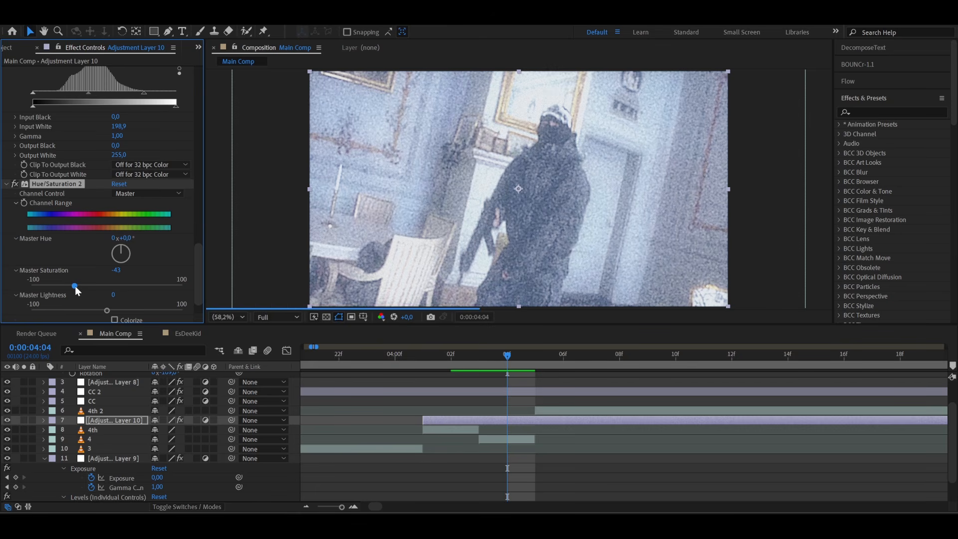
- Add CC Threshold RGB to the grain adjustment layer and set Blue Threshold to 73.9
key("ctrl+space")
type("cc th")
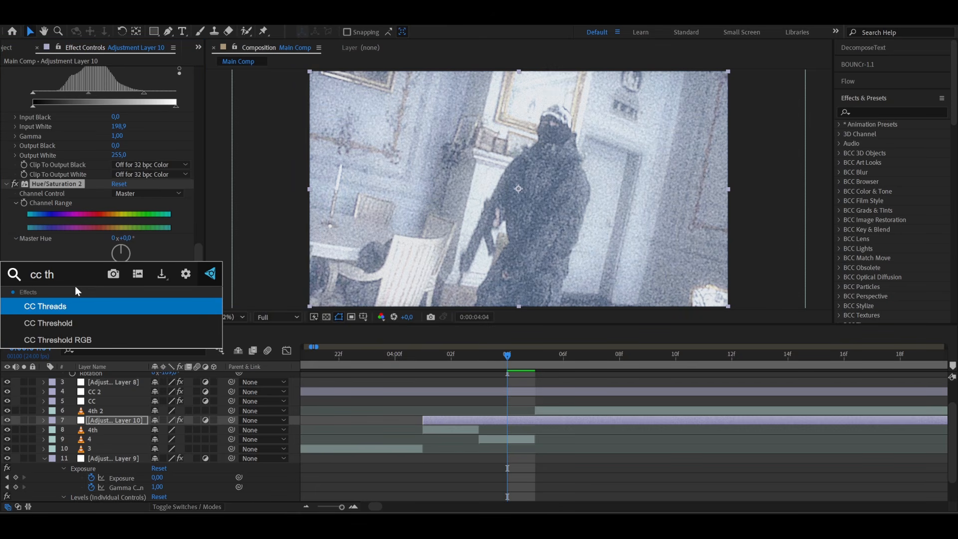
left_click(63, 340)
left_click_drag(121, 280, 114, 309)
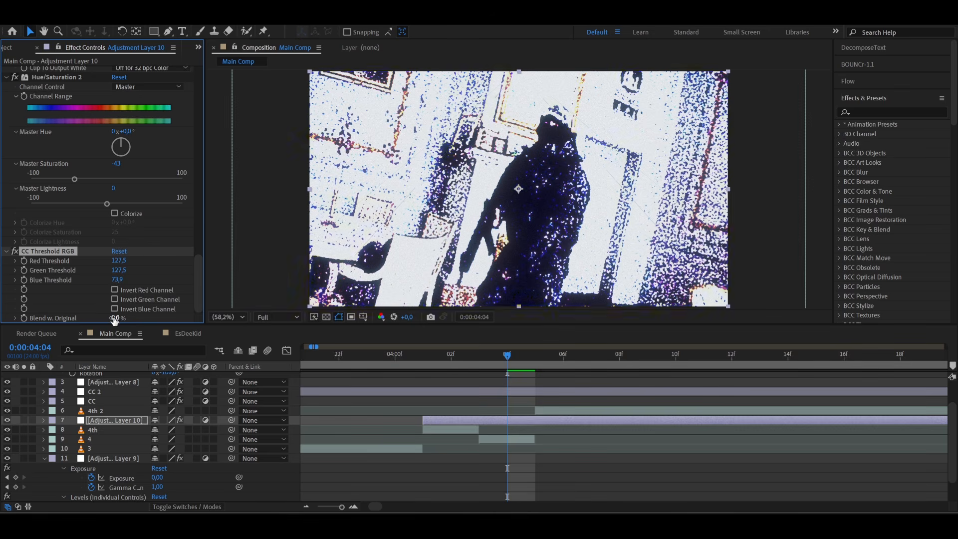
- Raise CC Threshold RGB's Blend w. Original, move the effect directly above Camera Lens Blur, and preview the rapid cuts
left_click(115, 318)
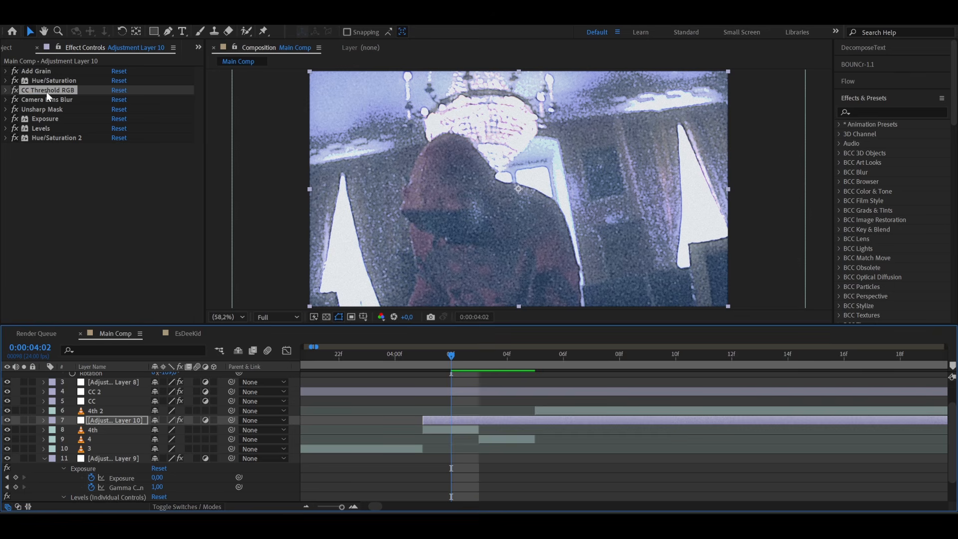
left_click(48, 92)
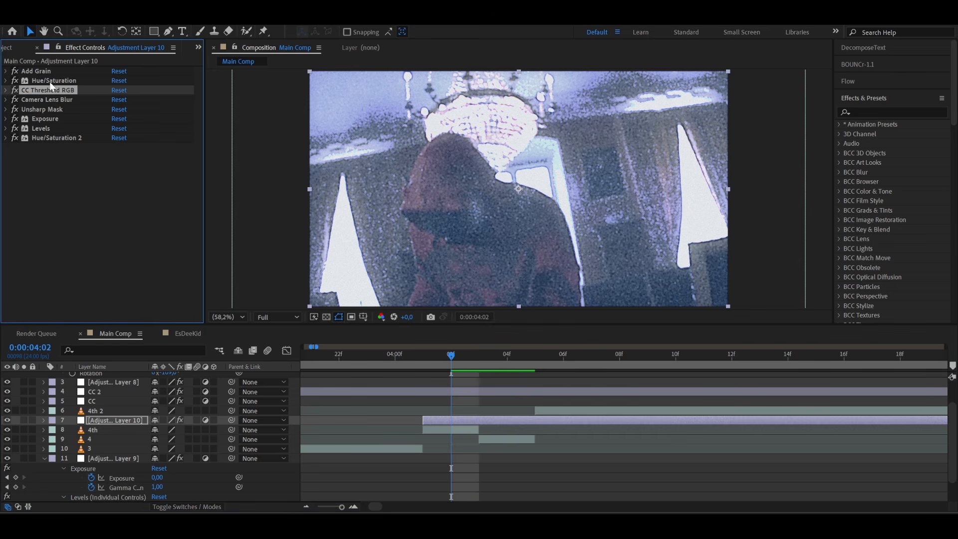
left_click_drag(468, 366, 498, 357)
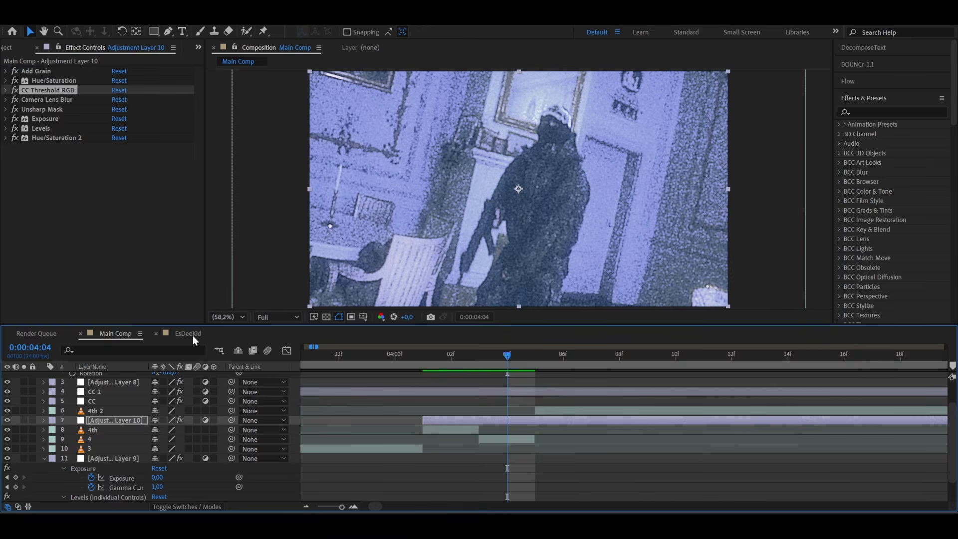
- Open the EsDeeKid composition and examine its frames around 0:00:03:23 and 0:00:04:06 alongside the RockWave reference
left_click(192, 336)
left_click(593, 355)
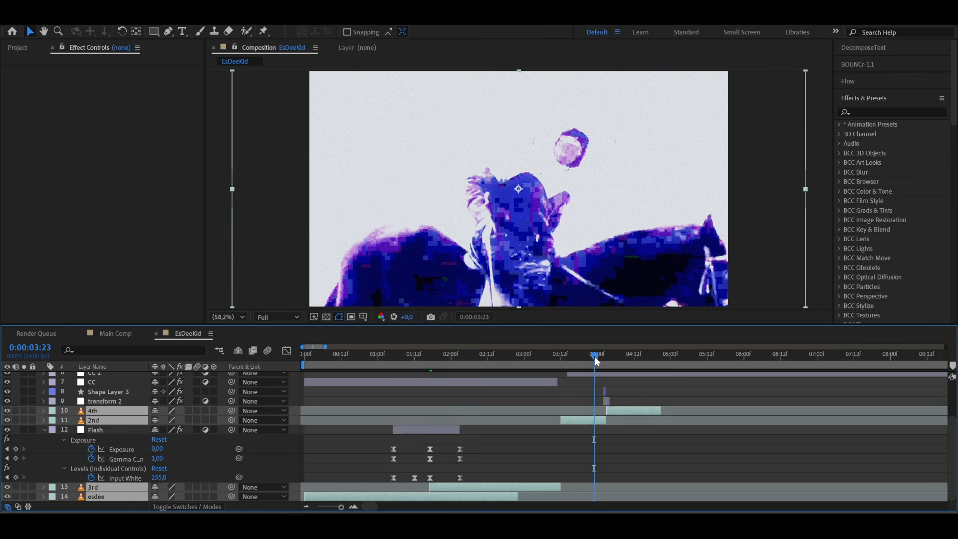
scroll(596, 379, "up", 3)
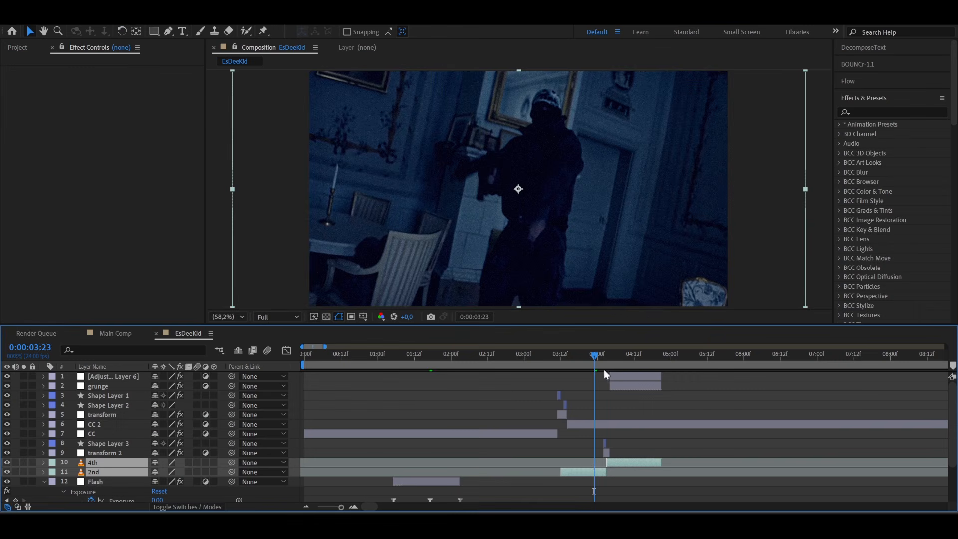
left_click(617, 365)
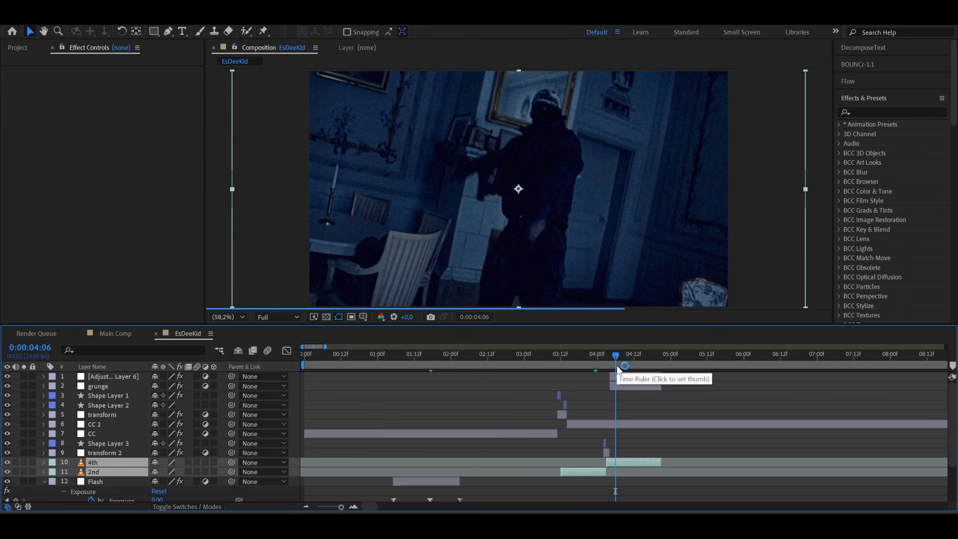